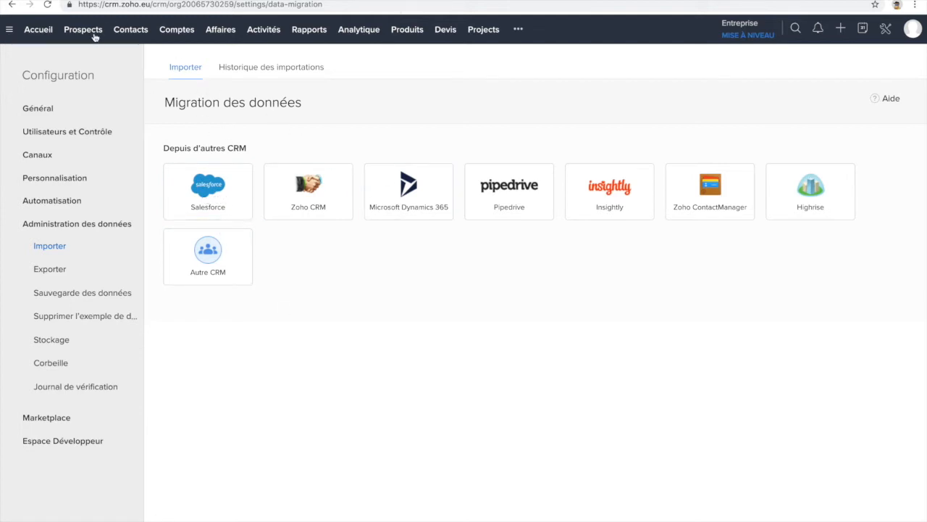
- Open the Prospects module and start an import of prospects
{"action": "left_click", "coordinate": [72, 31]}
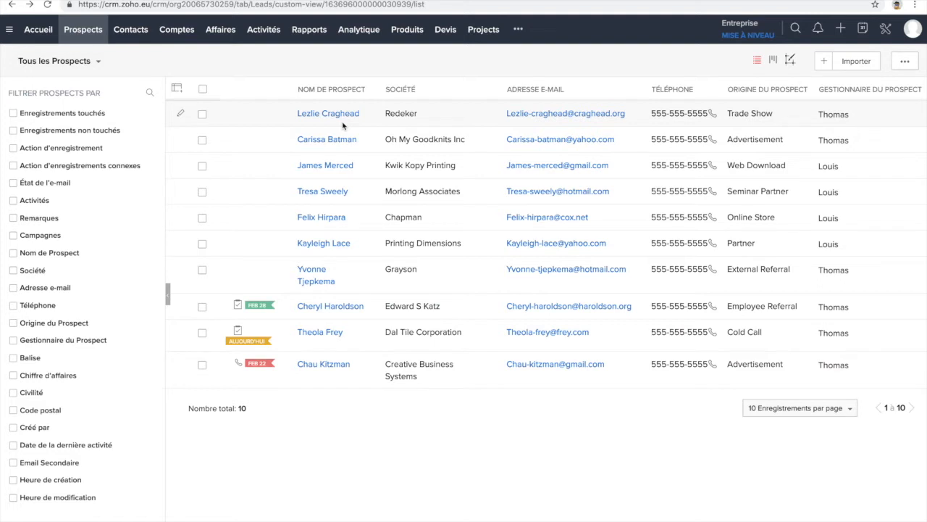
{"action": "mouse_move", "coordinate": [857, 66]}
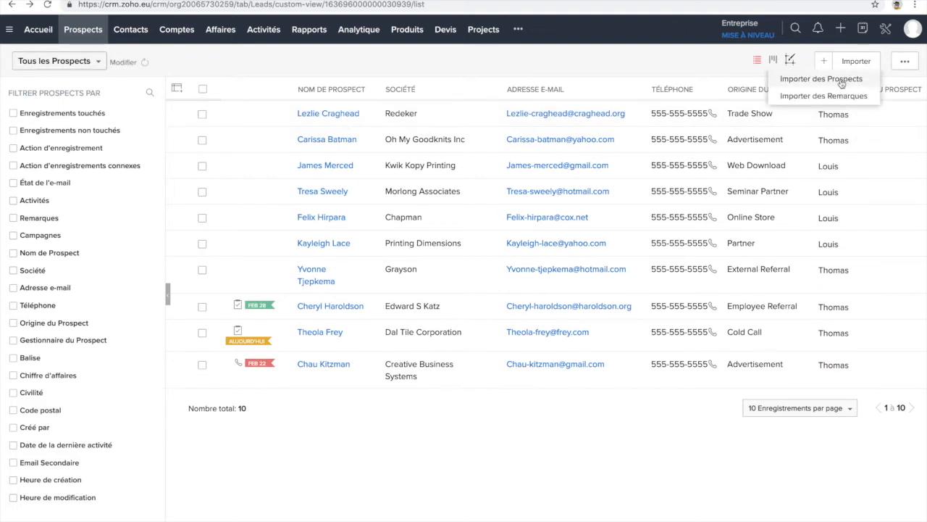
{"action": "left_click", "coordinate": [841, 81]}
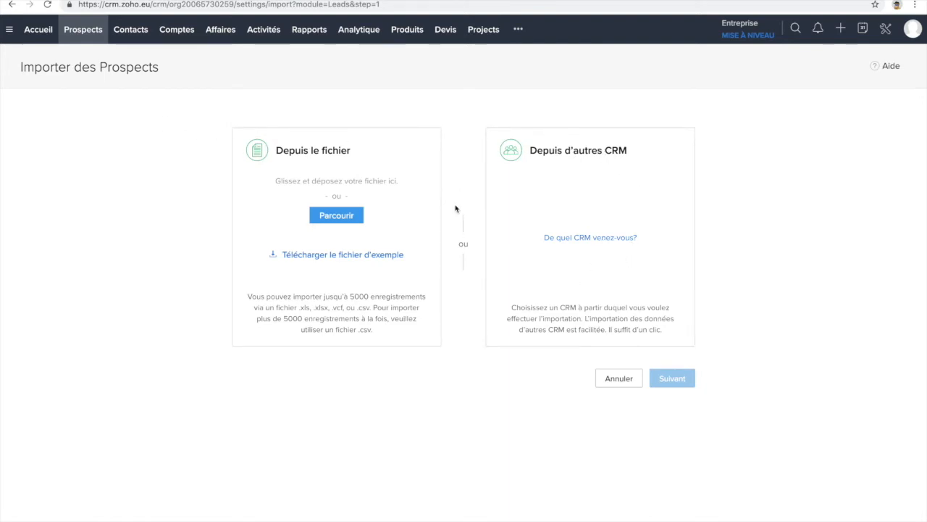
- Upload Échantillon_Prospect.csv as the import file and proceed to the record-handling options
{"action": "left_click", "coordinate": [333, 216]}
{"action": "left_click", "coordinate": [215, 29]}
{"action": "left_click", "coordinate": [319, 49]}
{"action": "left_click", "coordinate": [721, 207]}
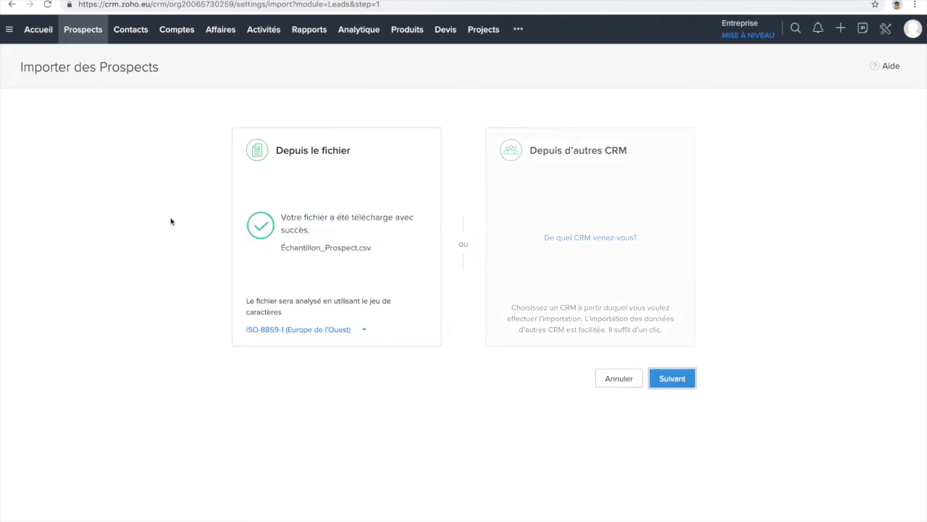
{"action": "left_click", "coordinate": [672, 379]}
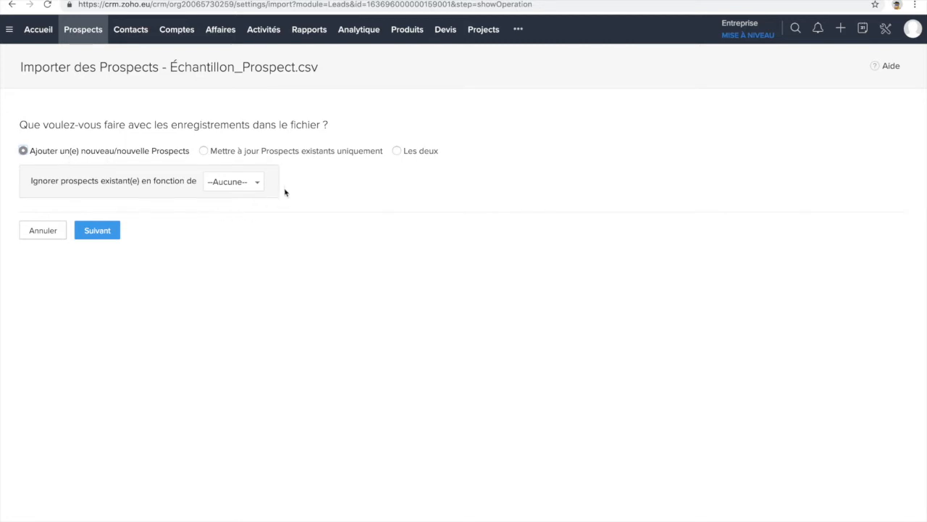
- Set the import to add new prospects, ignoring existing ones based on Adresse e-mail, and proceed to field mapping
{"action": "left_click", "coordinate": [259, 184]}
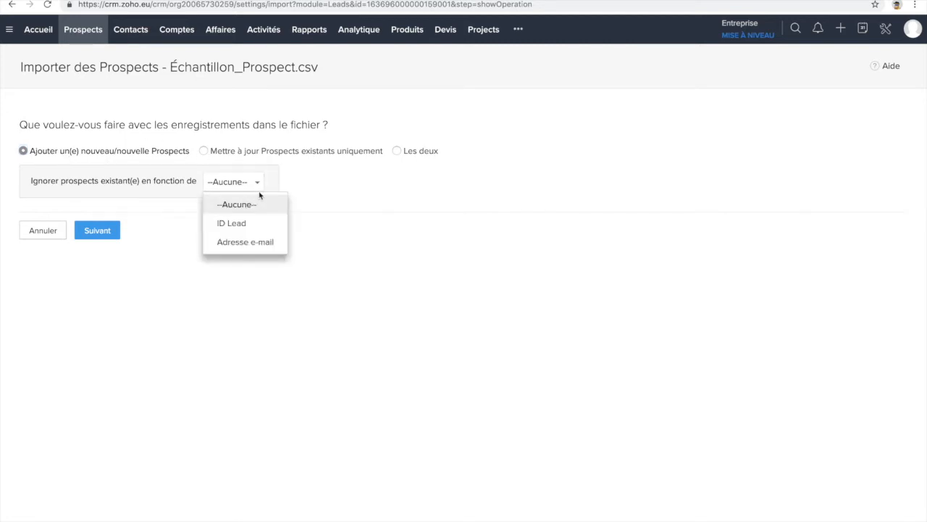
{"action": "left_click", "coordinate": [261, 242]}
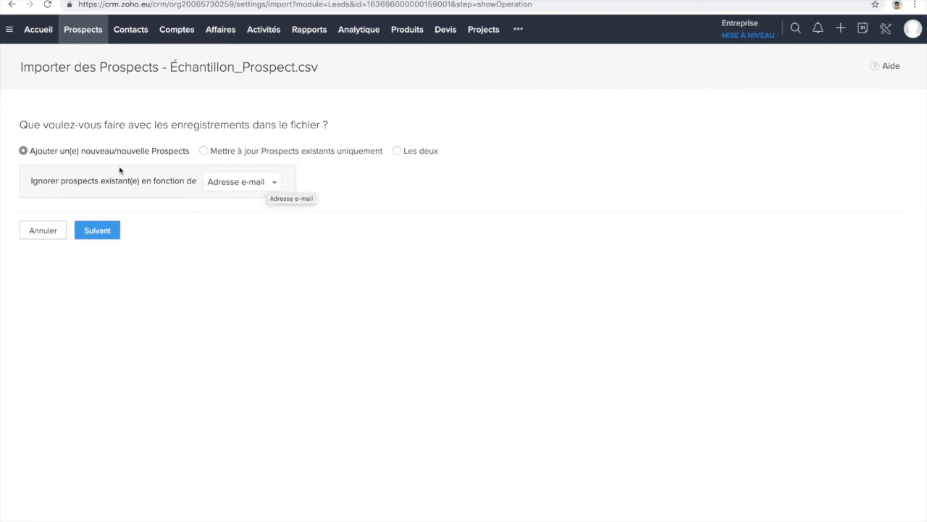
{"action": "left_click", "coordinate": [239, 152]}
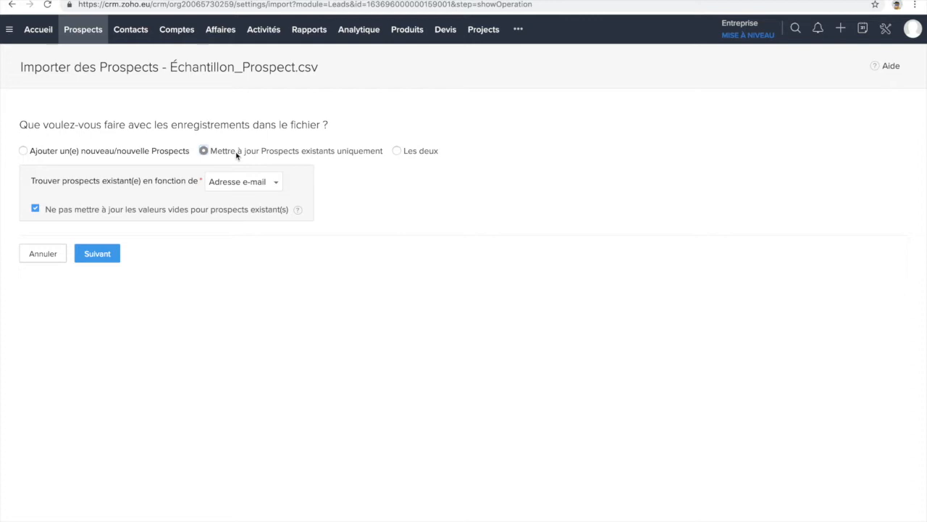
{"action": "left_click", "coordinate": [420, 154]}
{"action": "left_click", "coordinate": [81, 154]}
{"action": "left_click", "coordinate": [259, 186]}
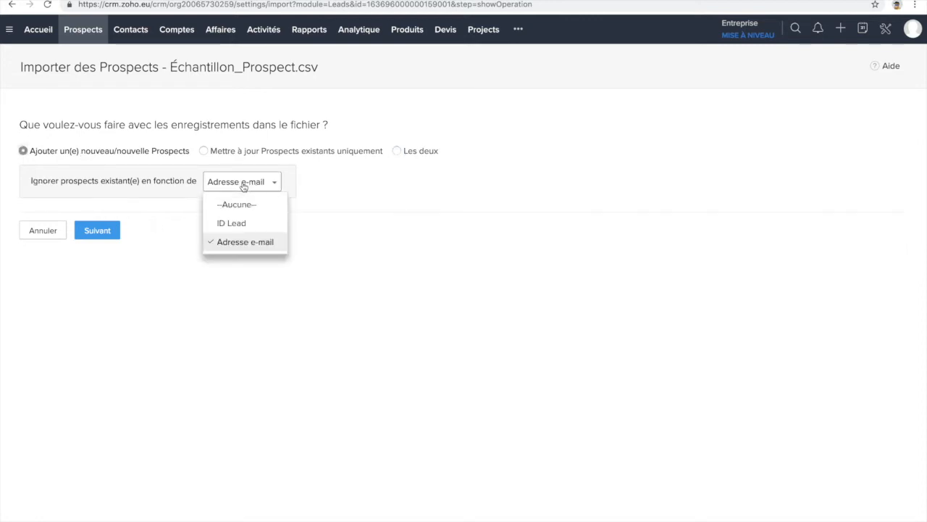
{"action": "left_click", "coordinate": [92, 232]}
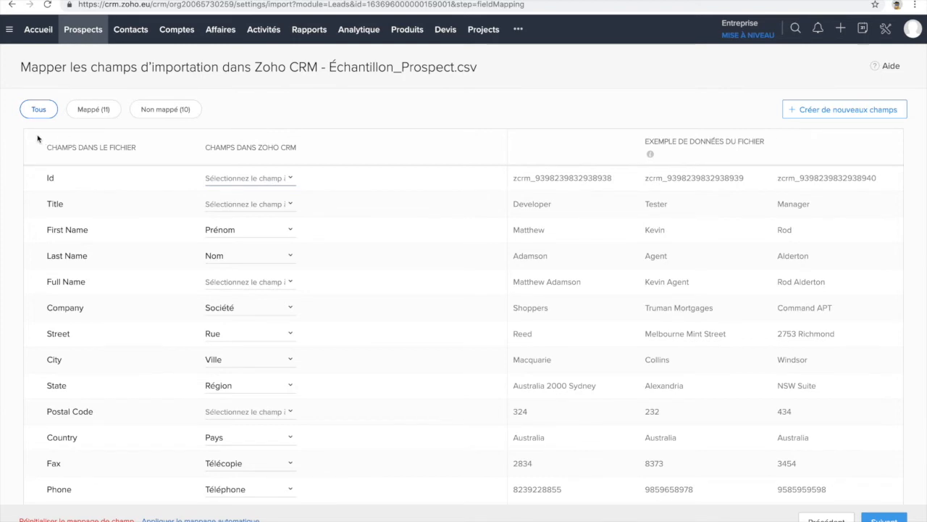
- Examine the mapping columns and the CRM fields available for the file's Id and Full Name fields
{"action": "left_click_drag", "start_coordinate": [39, 140], "coordinate": [155, 158]}
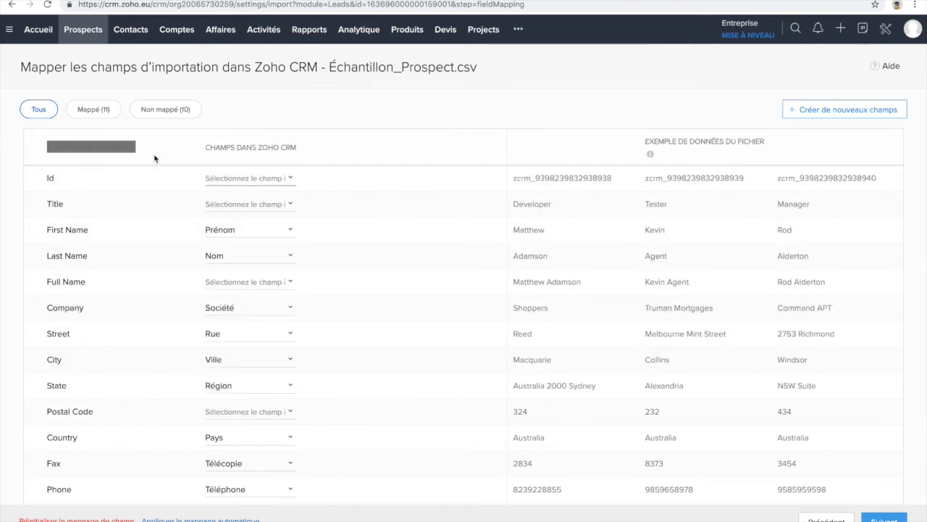
{"action": "left_click", "coordinate": [155, 158]}
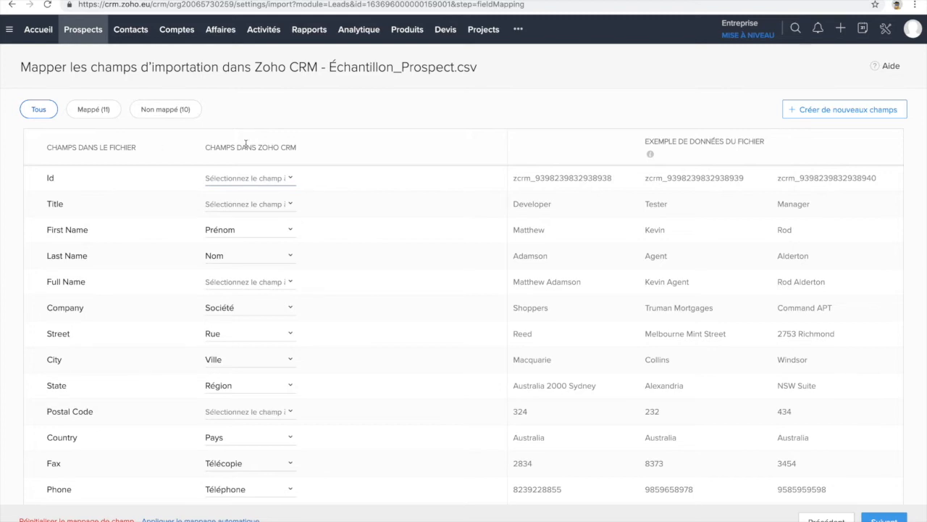
{"action": "left_click", "coordinate": [275, 177]}
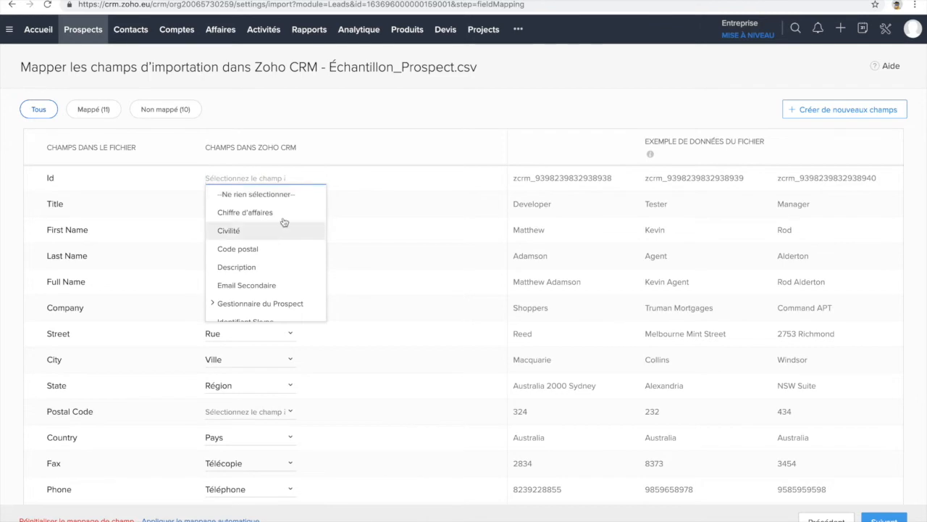
{"action": "type", "text": "i"}
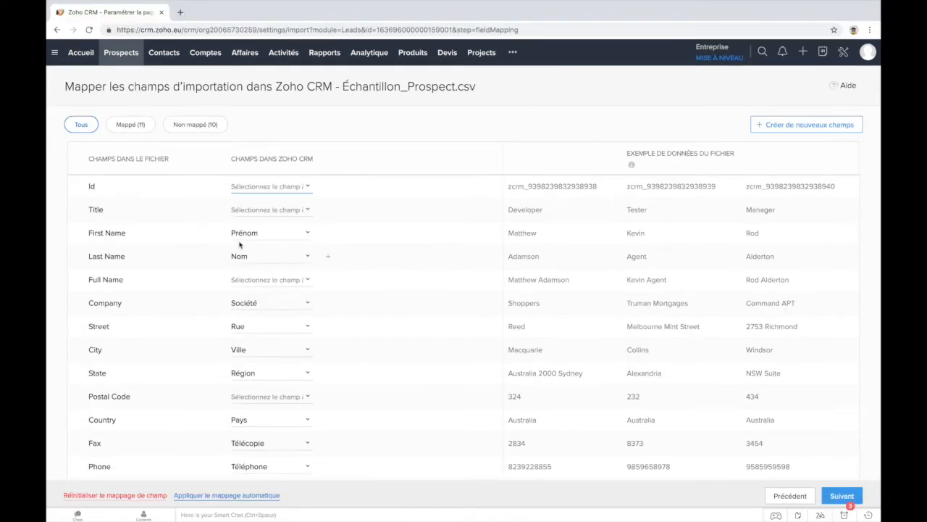
{"action": "left_click", "coordinate": [232, 279]}
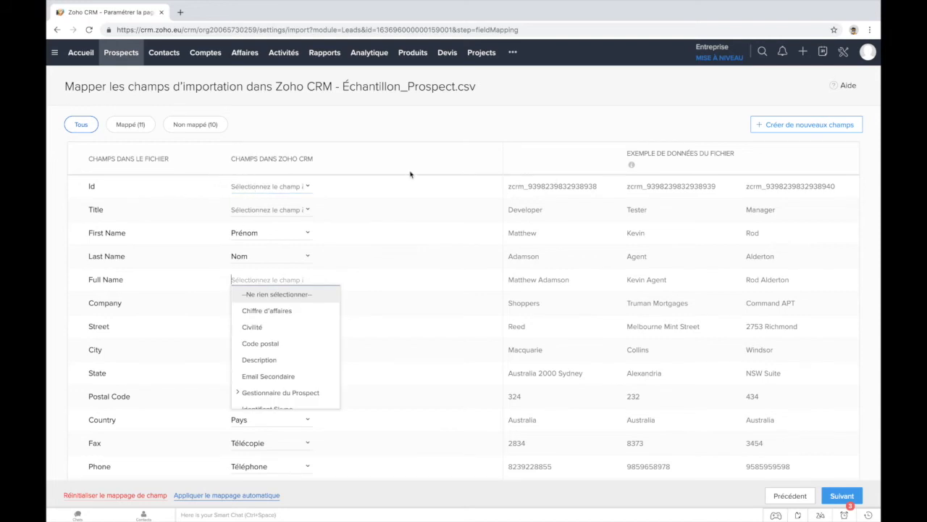
{"action": "left_click", "coordinate": [245, 187]}
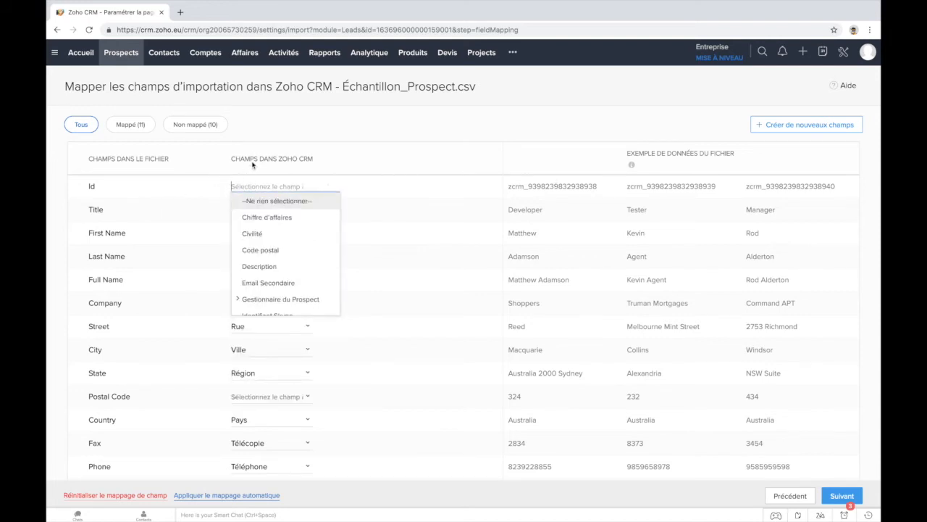
{"action": "scroll", "coordinate": [264, 262], "scroll_direction": "down", "scroll_amount": 10}
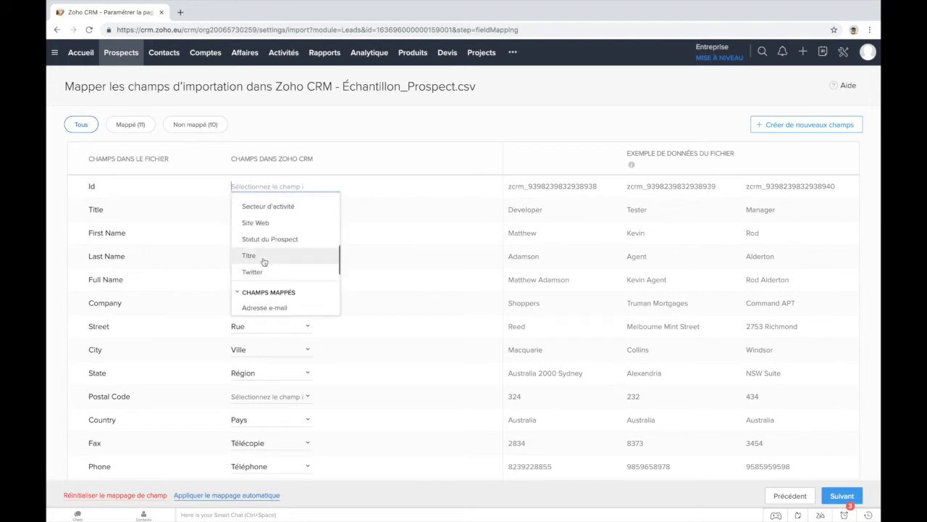
{"action": "left_click", "coordinate": [160, 227]}
- Map the file's Title field to the CRM field Titre
{"action": "left_click", "coordinate": [256, 210]}
{"action": "scroll", "coordinate": [279, 319], "scroll_direction": "down", "scroll_amount": 5}
{"action": "scroll", "coordinate": [272, 291], "scroll_direction": "up", "scroll_amount": 5}
{"action": "scroll", "coordinate": [271, 291], "scroll_direction": "down", "scroll_amount": 5}
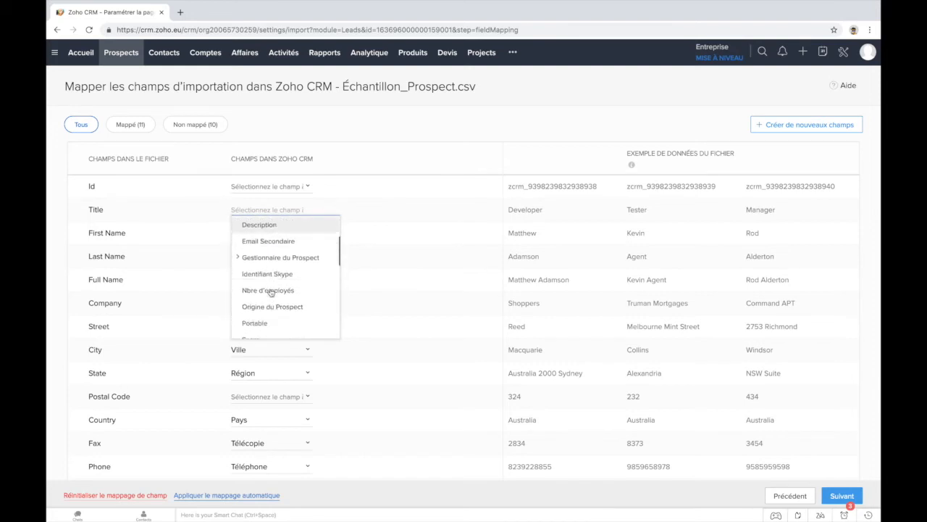
{"action": "scroll", "coordinate": [271, 276], "scroll_direction": "down", "scroll_amount": 2}
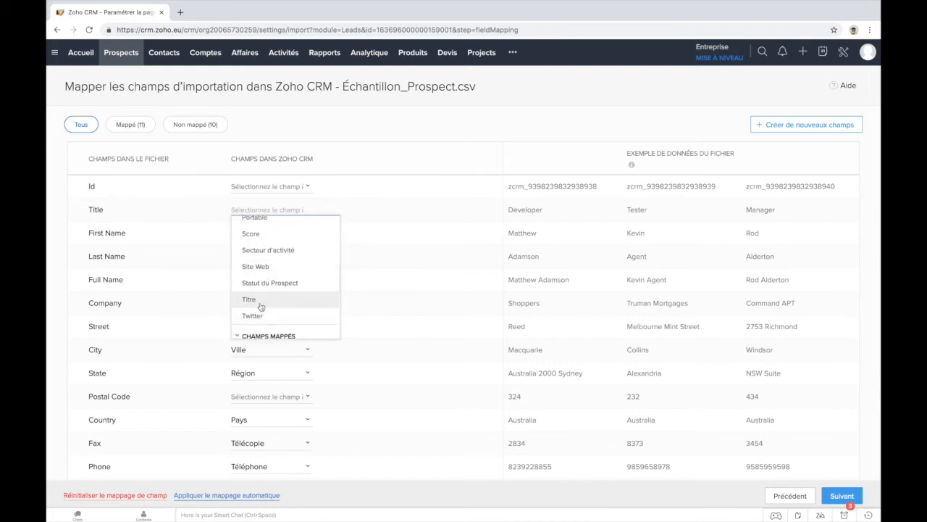
{"action": "left_click", "coordinate": [258, 301]}
- Map the file's Postal Code field to the CRM field Code postal
{"action": "scroll", "coordinate": [188, 268], "scroll_direction": "down", "scroll_amount": 3}
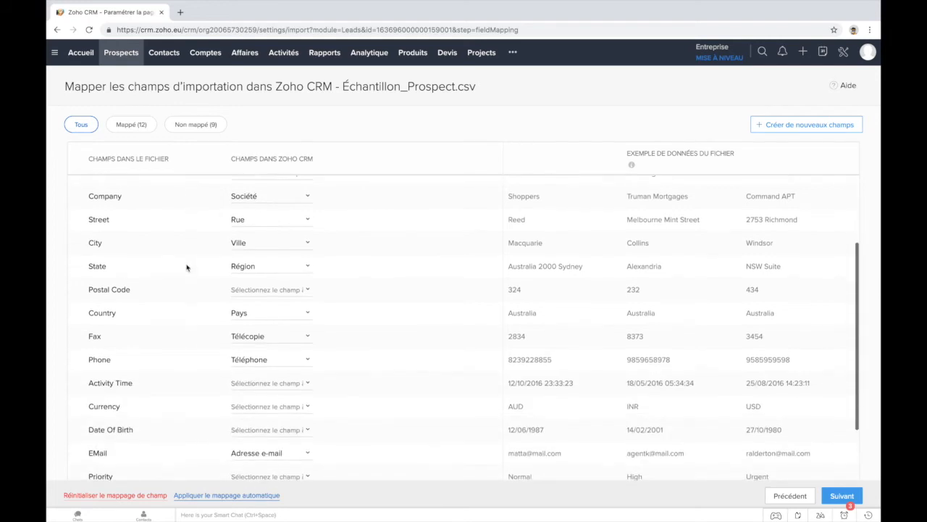
{"action": "scroll", "coordinate": [204, 271], "scroll_direction": "down", "scroll_amount": 1}
{"action": "left_click", "coordinate": [260, 210]}
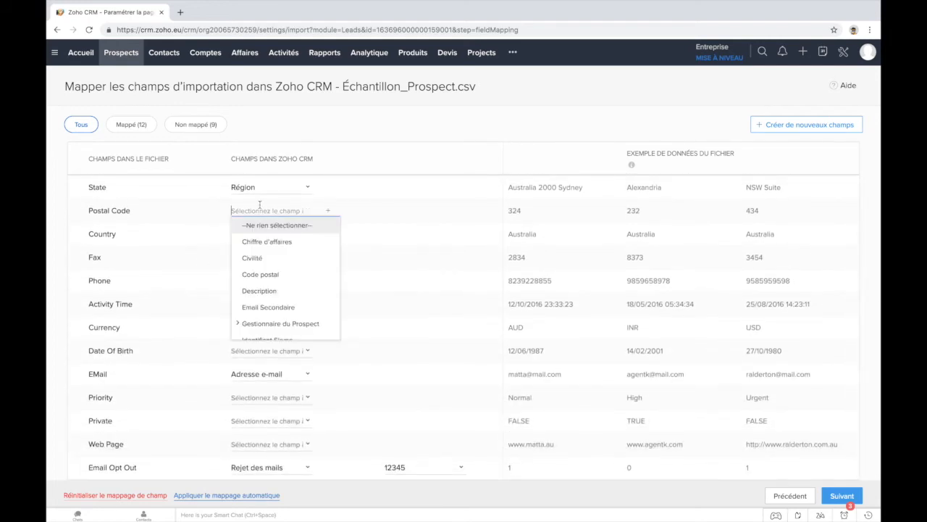
{"action": "scroll", "coordinate": [288, 297], "scroll_direction": "down", "scroll_amount": 1}
{"action": "scroll", "coordinate": [289, 297], "scroll_direction": "up", "scroll_amount": 1}
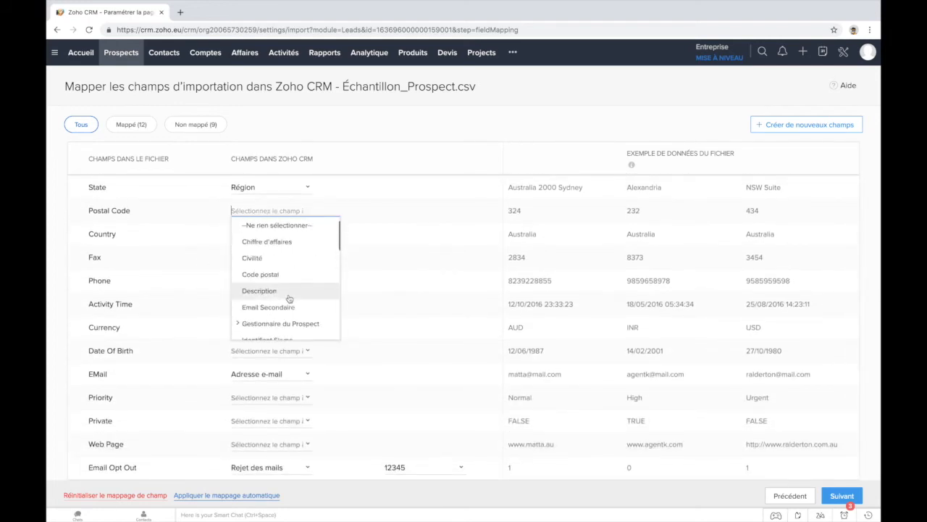
{"action": "left_click", "coordinate": [270, 273]}
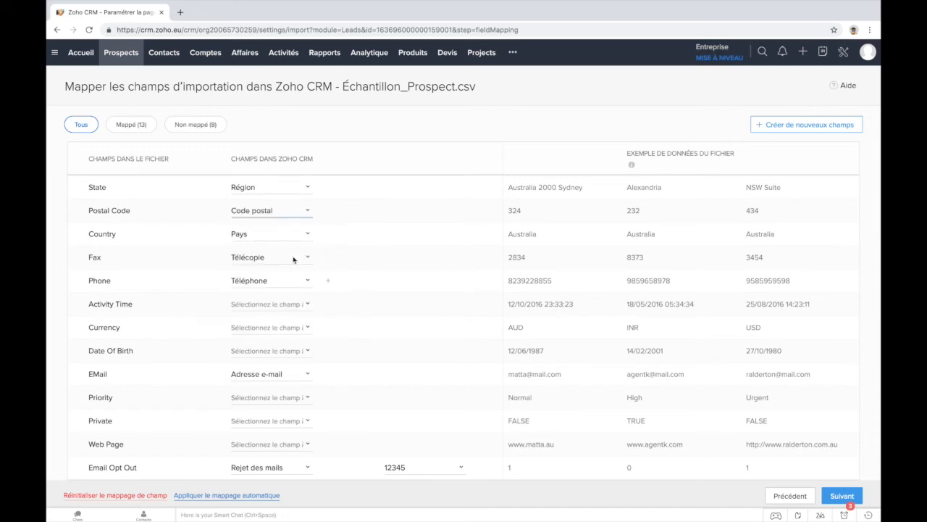
- Review the CRM fields available for Activity Time and the new custom fields proposed for the unmapped file fields
{"action": "left_click", "coordinate": [279, 304]}
{"action": "scroll", "coordinate": [282, 391], "scroll_direction": "down", "scroll_amount": 5}
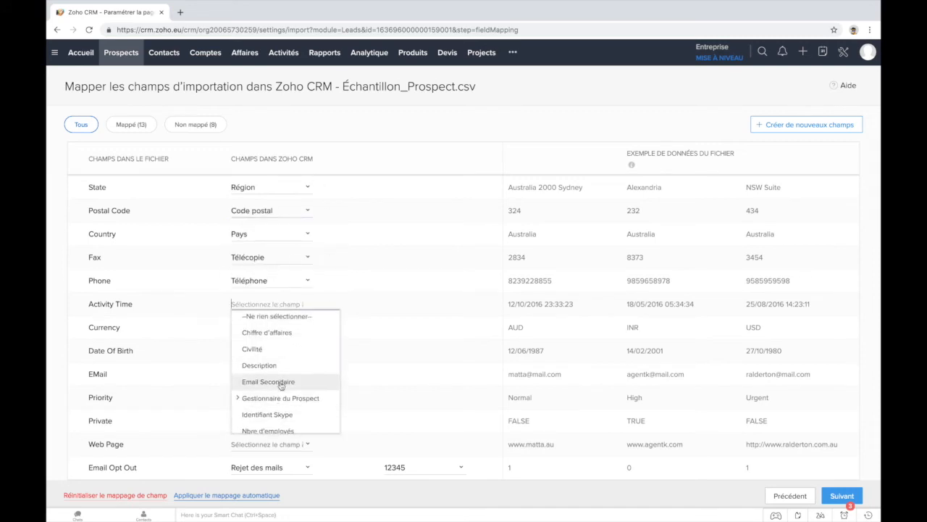
{"action": "scroll", "coordinate": [282, 391], "scroll_direction": "down", "scroll_amount": 3}
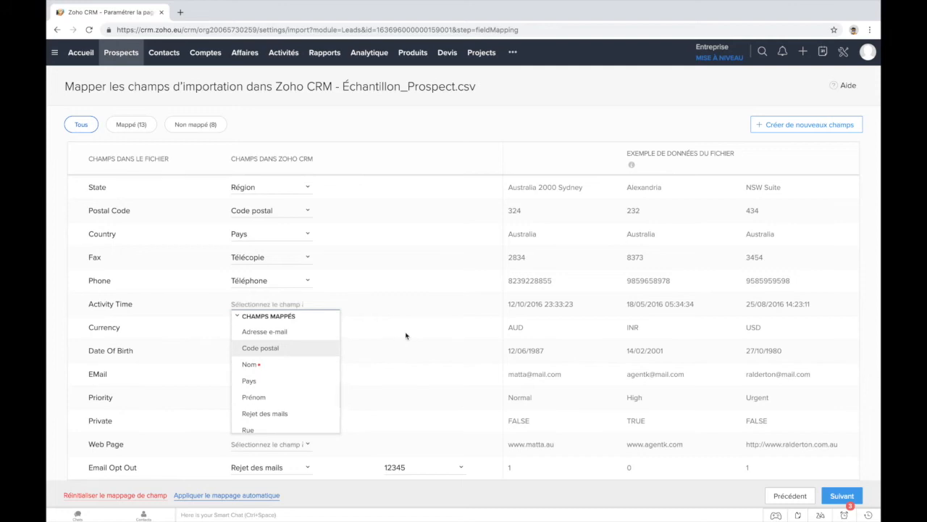
{"action": "left_click", "coordinate": [783, 229]}
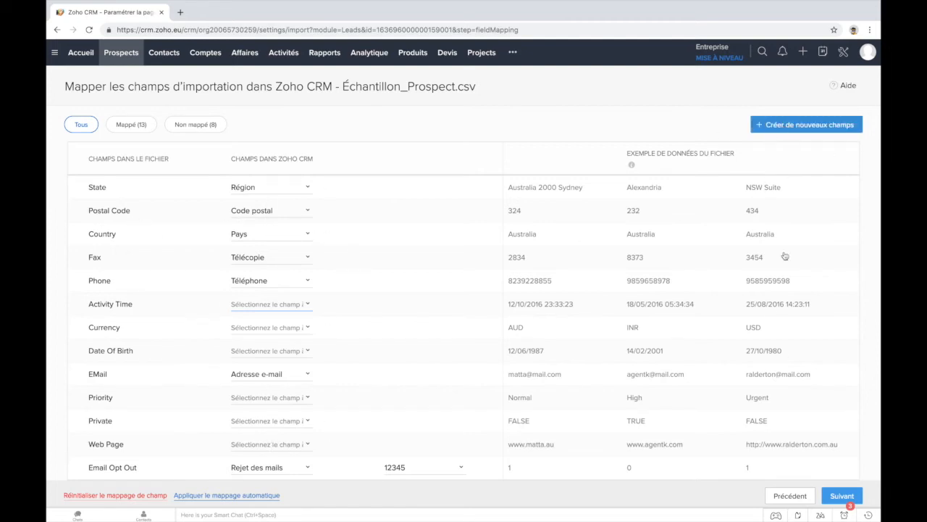
{"action": "left_click", "coordinate": [770, 125]}
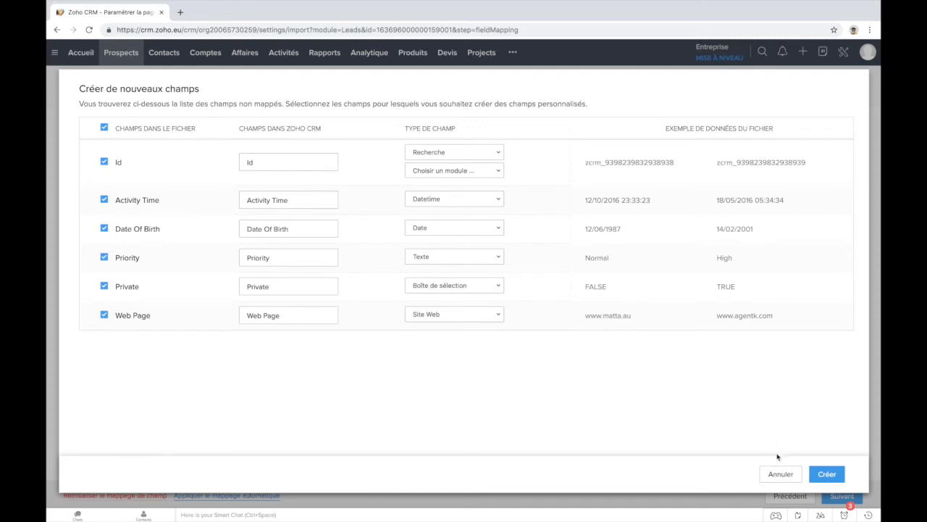
{"action": "left_click", "coordinate": [778, 476]}
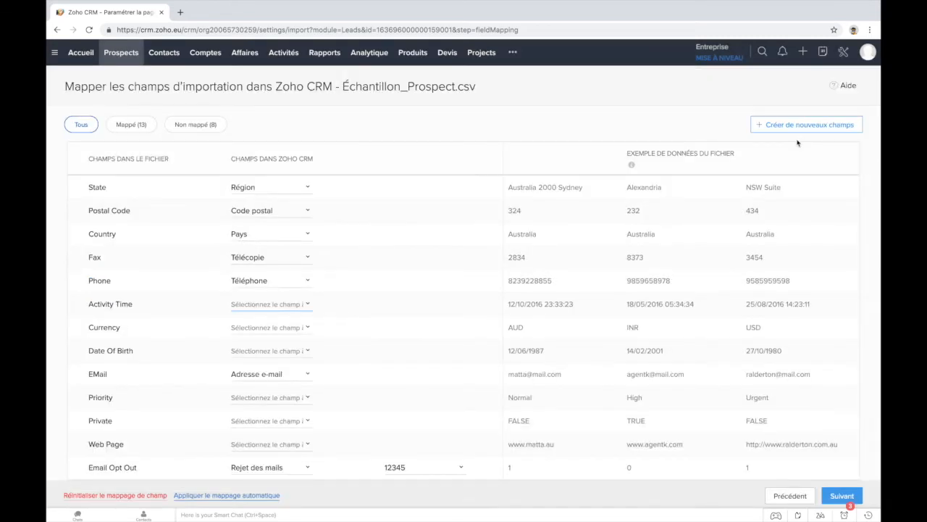
- Try to continue the import with the remaining fields unmapped, cancel, and return to the Prospects list
{"action": "left_click", "coordinate": [840, 497]}
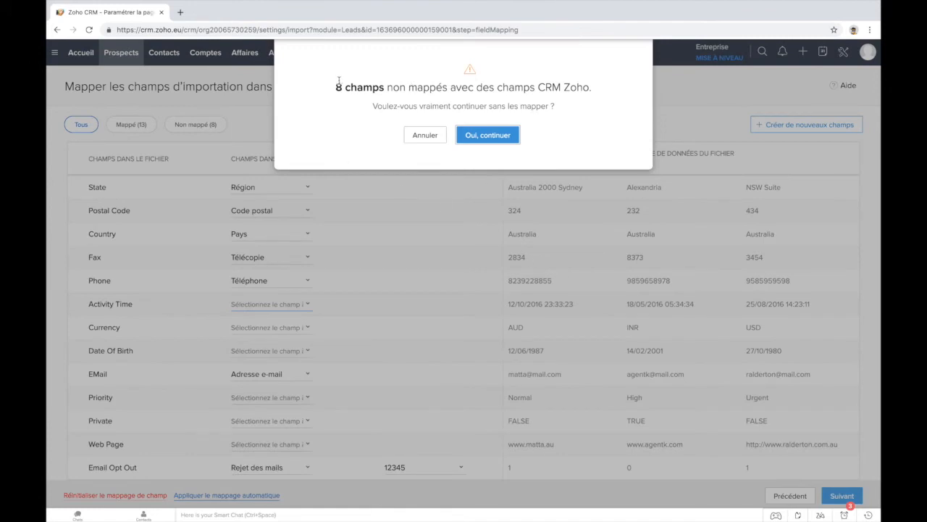
{"action": "left_click_drag", "start_coordinate": [337, 86], "coordinate": [389, 84]}
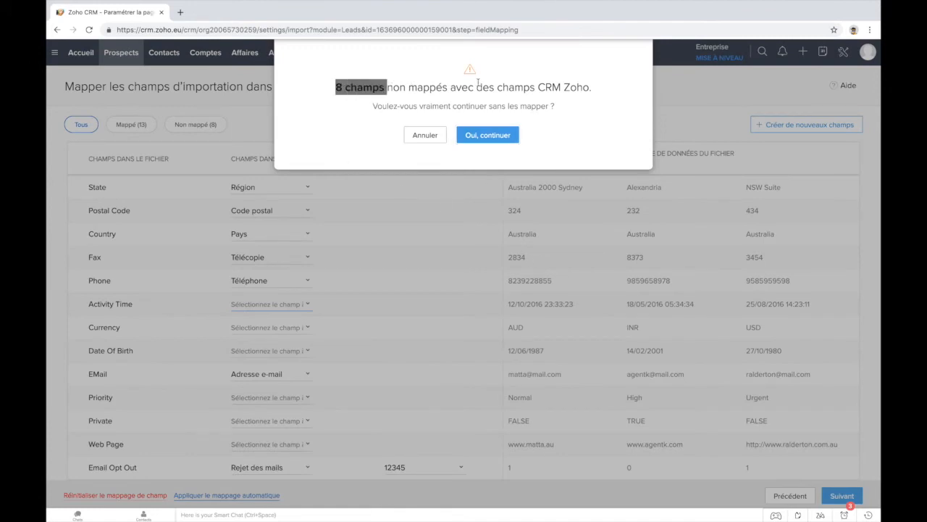
{"action": "left_click", "coordinate": [440, 138]}
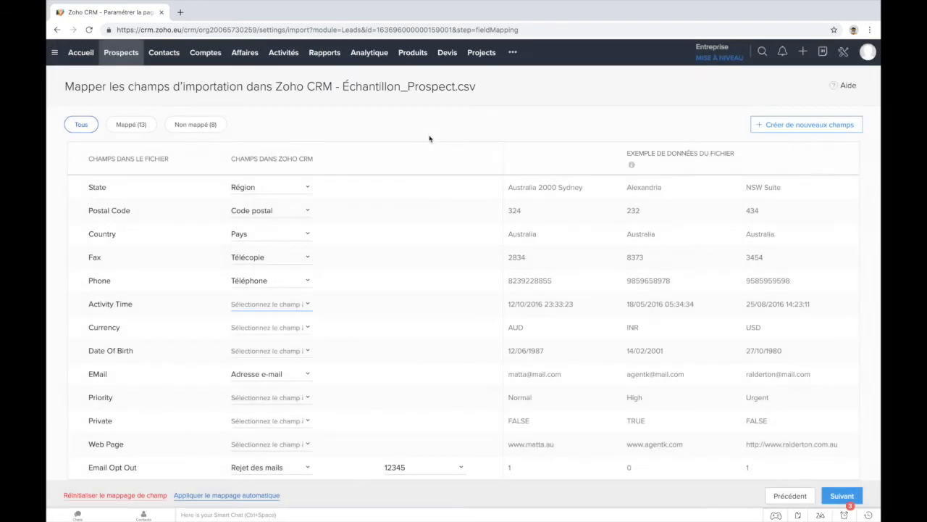
{"action": "left_click", "coordinate": [130, 51]}
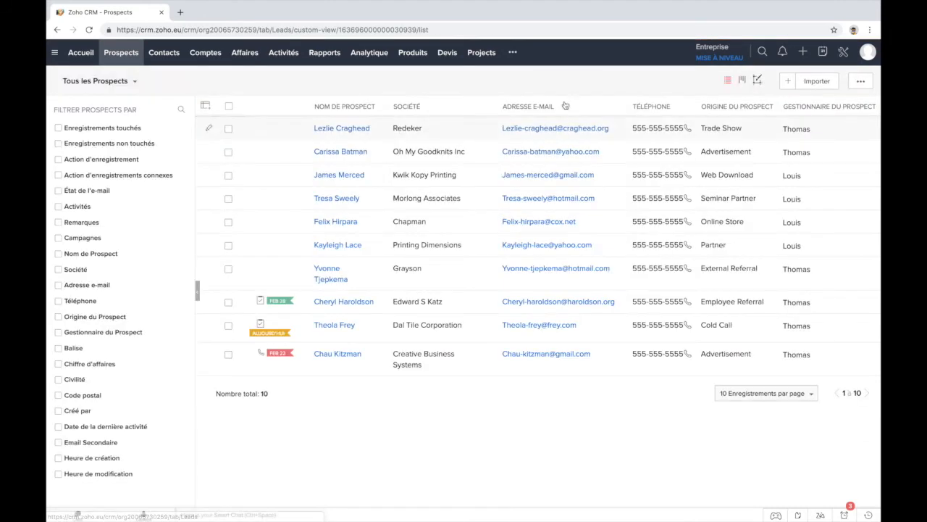
- Open the web form settings, keep Prospects as the module, and start creating a new web form
{"action": "left_click", "coordinate": [844, 55]}
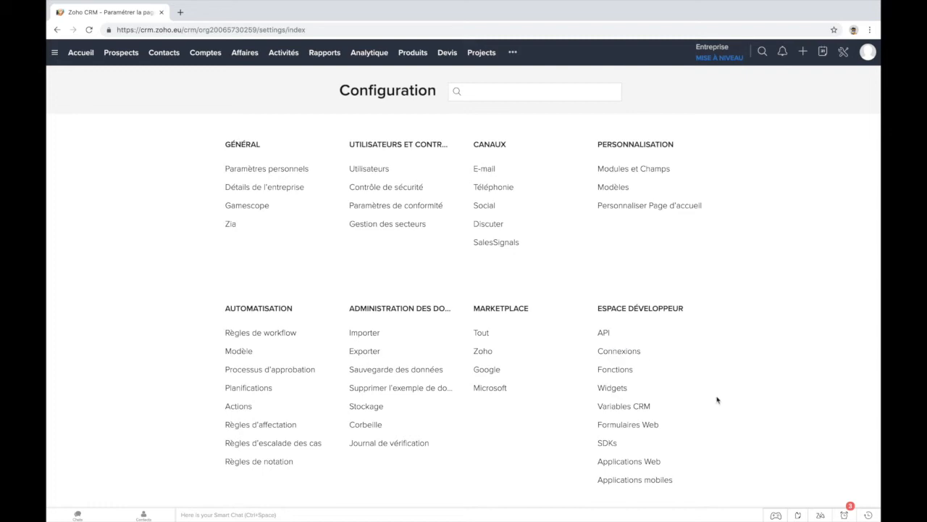
{"action": "key", "text": "ctrl+Left"}
{"action": "left_click", "coordinate": [622, 431]}
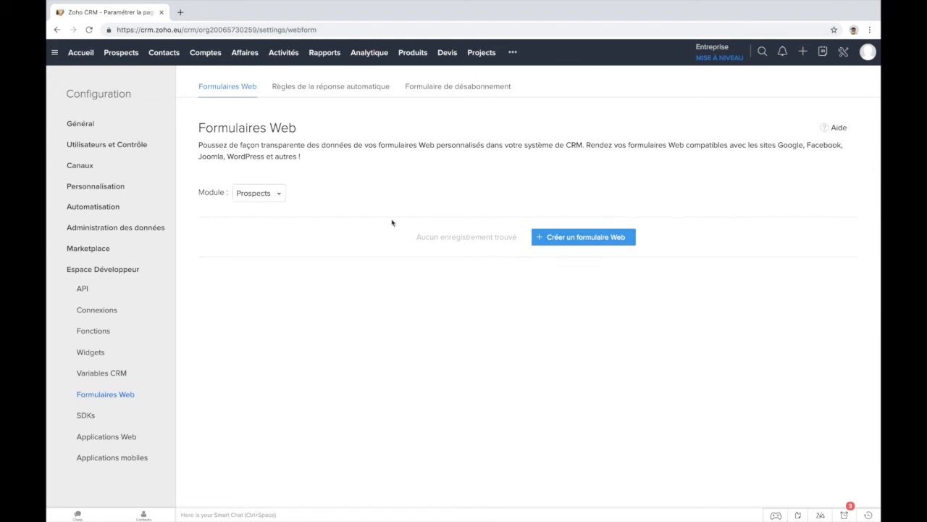
{"action": "left_click", "coordinate": [261, 193]}
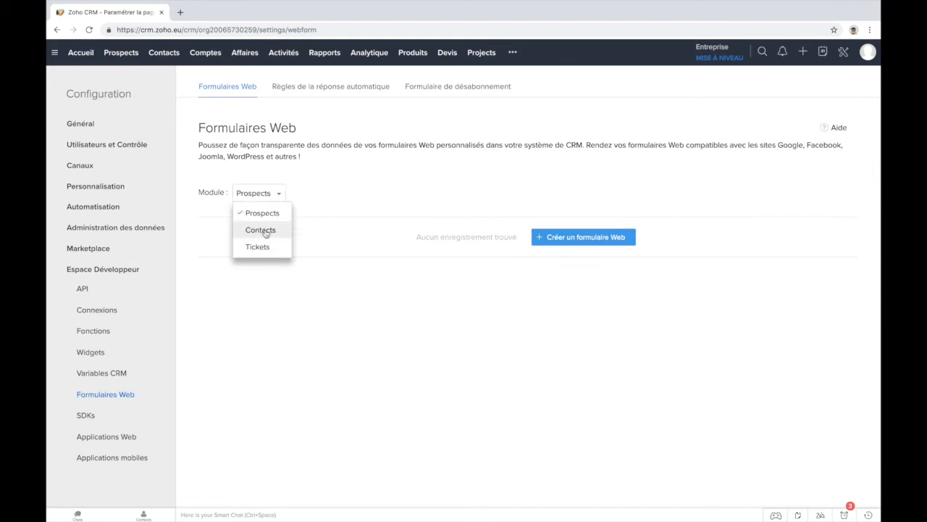
{"action": "left_click", "coordinate": [486, 183]}
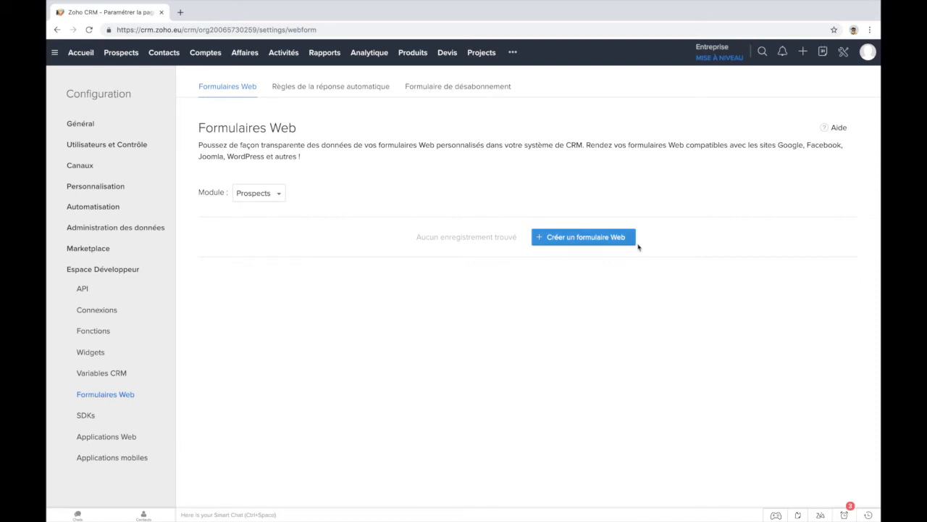
{"action": "left_click", "coordinate": [570, 240]}
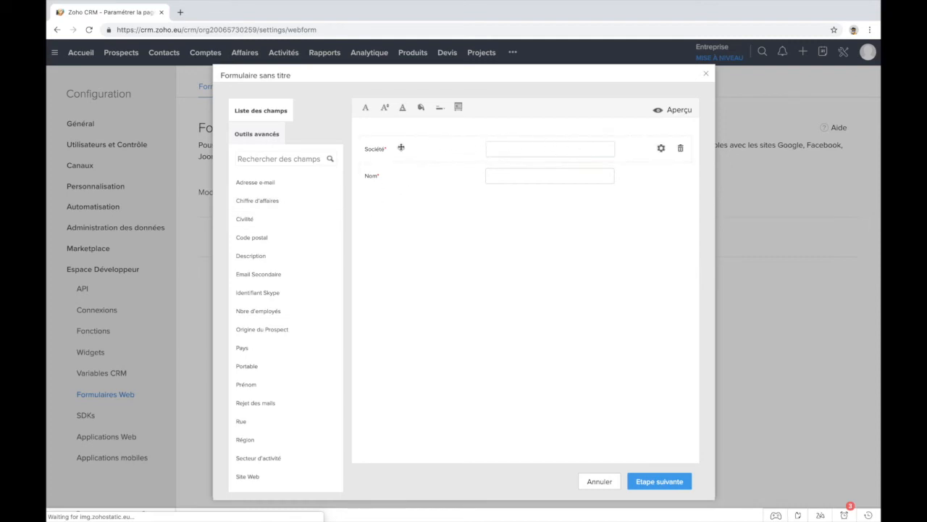
- Add the Adresse e-mail, Téléphone, Titre and Description fields, in that order, below Nom in the form
{"action": "left_click_drag", "start_coordinate": [278, 186], "coordinate": [505, 204]}
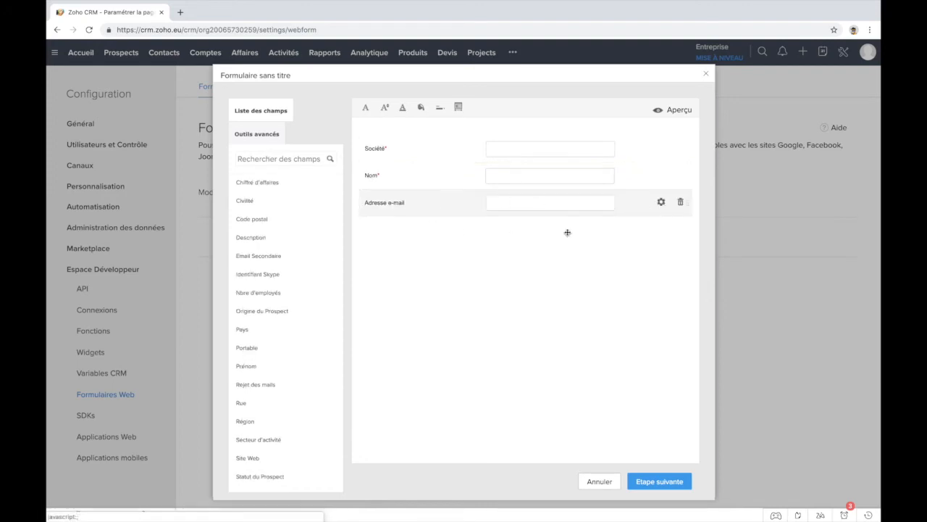
{"action": "left_click_drag", "start_coordinate": [261, 238], "coordinate": [510, 217]}
{"action": "scroll", "coordinate": [270, 368], "scroll_direction": "down", "scroll_amount": 2}
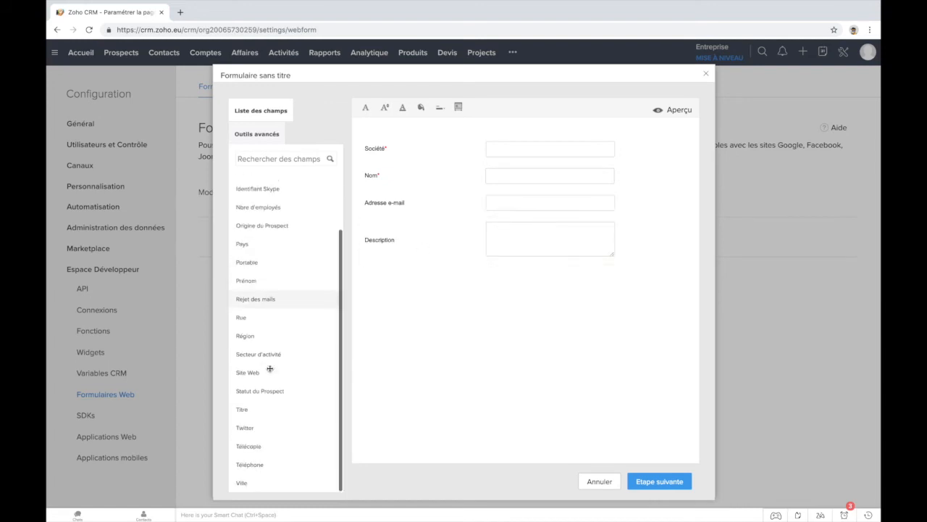
{"action": "left_click_drag", "start_coordinate": [254, 412], "coordinate": [484, 222]}
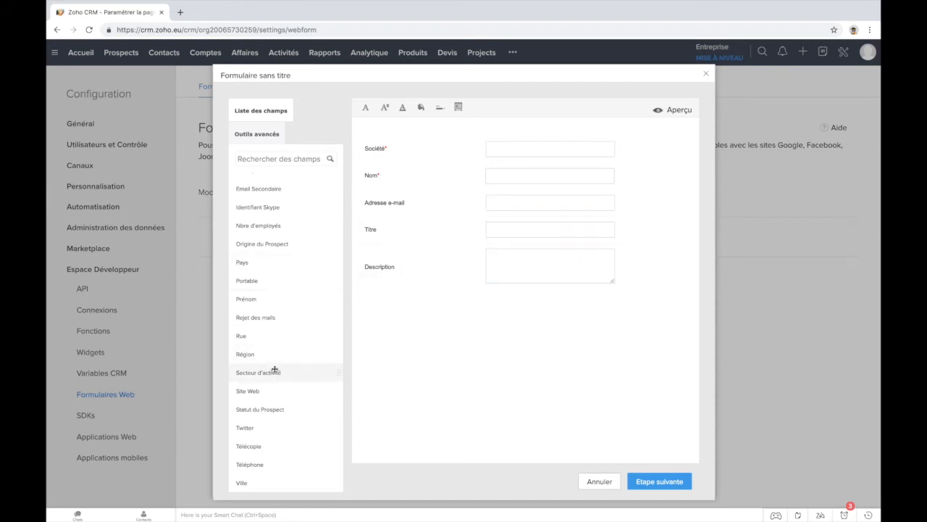
{"action": "left_click_drag", "start_coordinate": [262, 465], "coordinate": [513, 219]}
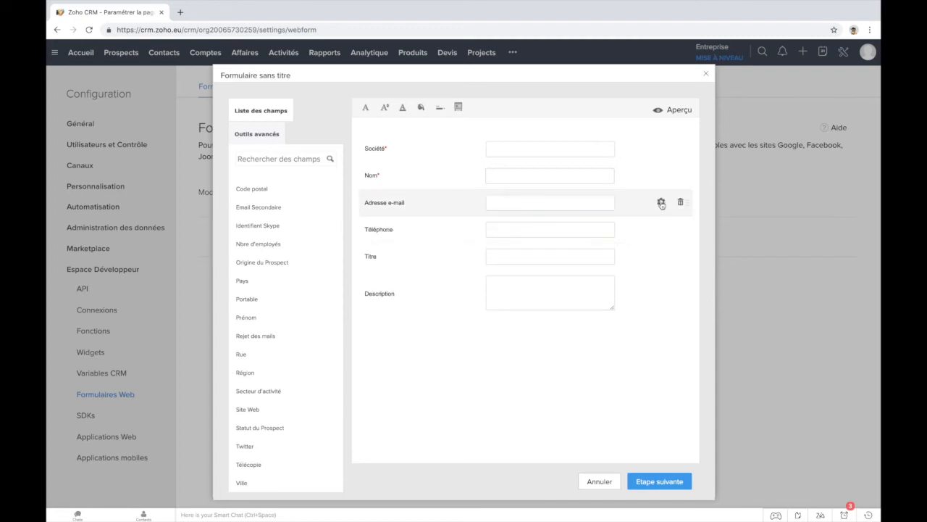
- Mark the form's Adresse e-mail and Description fields as mandatory
{"action": "left_click", "coordinate": [661, 205]}
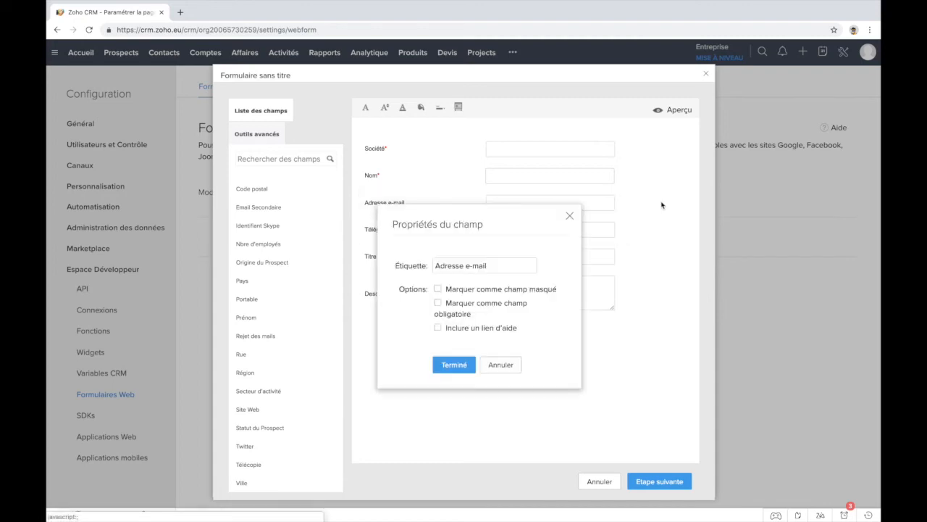
{"action": "left_click", "coordinate": [438, 304]}
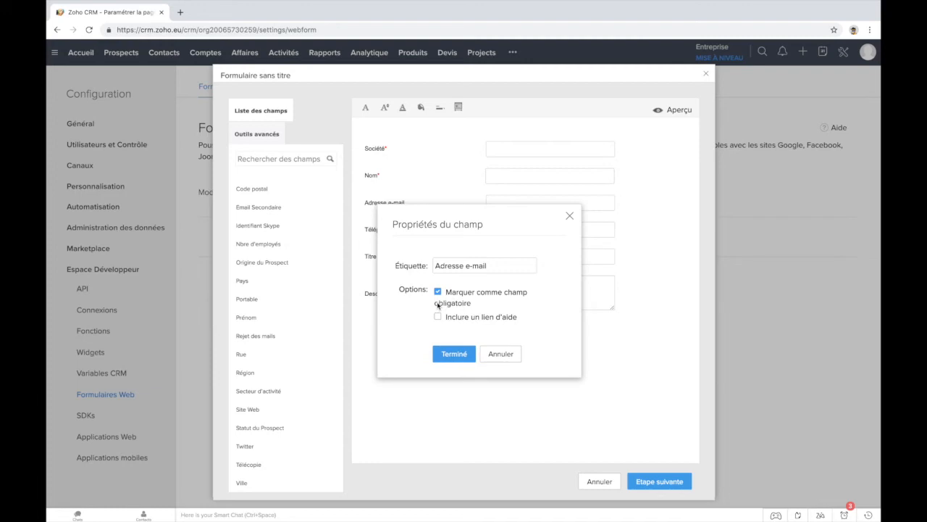
{"action": "left_click", "coordinate": [468, 355]}
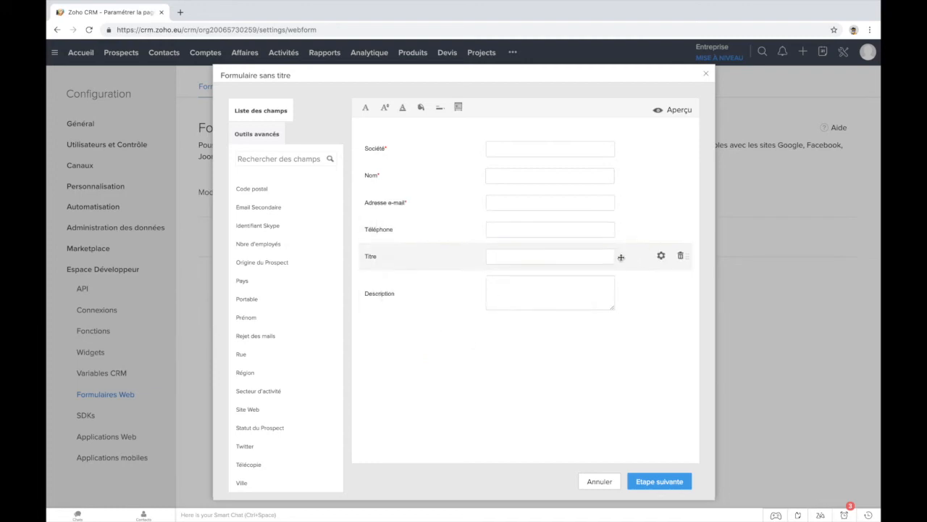
{"action": "left_click", "coordinate": [661, 293]}
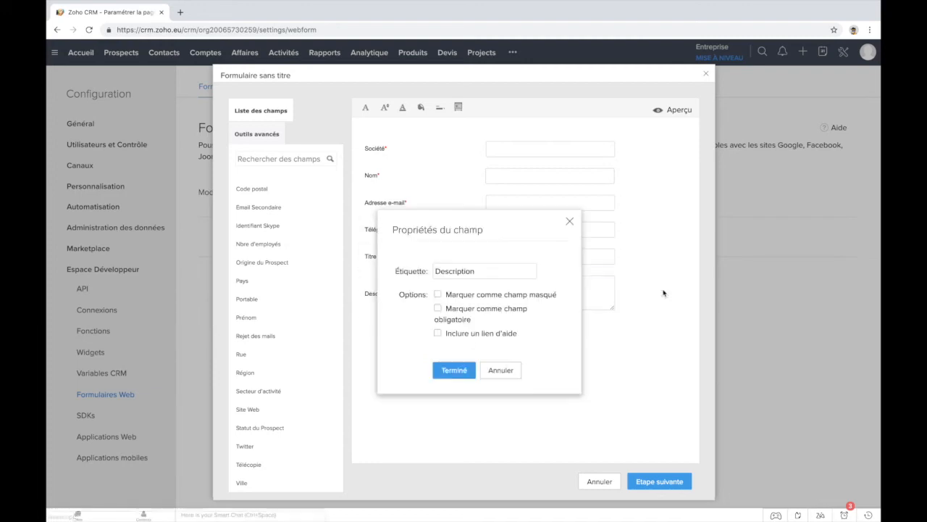
{"action": "left_click", "coordinate": [438, 309]}
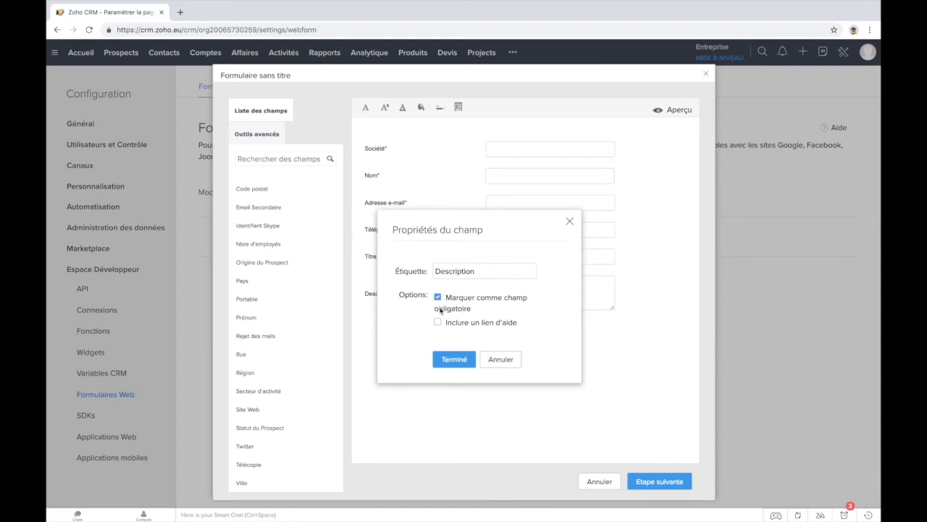
{"action": "left_click", "coordinate": [457, 359]}
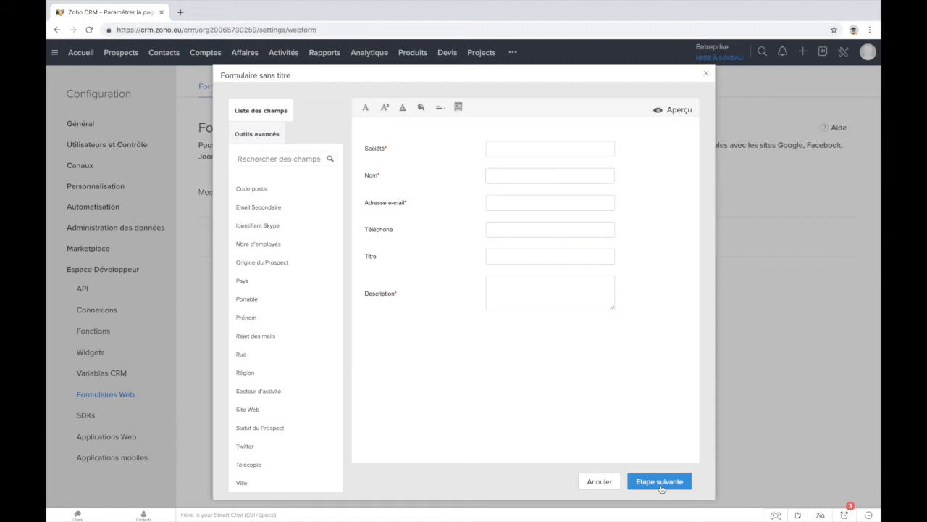
- Increase the form's text size and continue to the form details
{"action": "left_click", "coordinate": [387, 111]}
{"action": "left_click", "coordinate": [397, 184]}
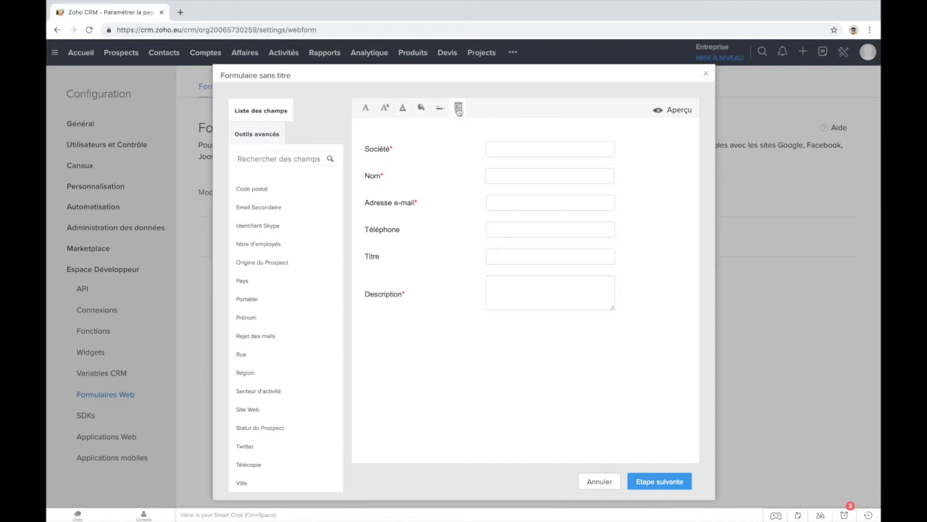
{"action": "left_click", "coordinate": [421, 108]}
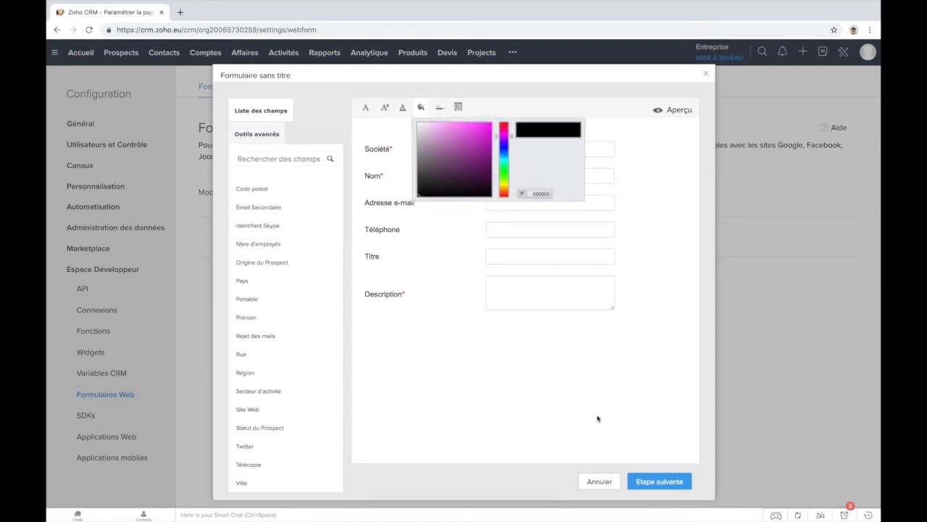
{"action": "left_click", "coordinate": [673, 485]}
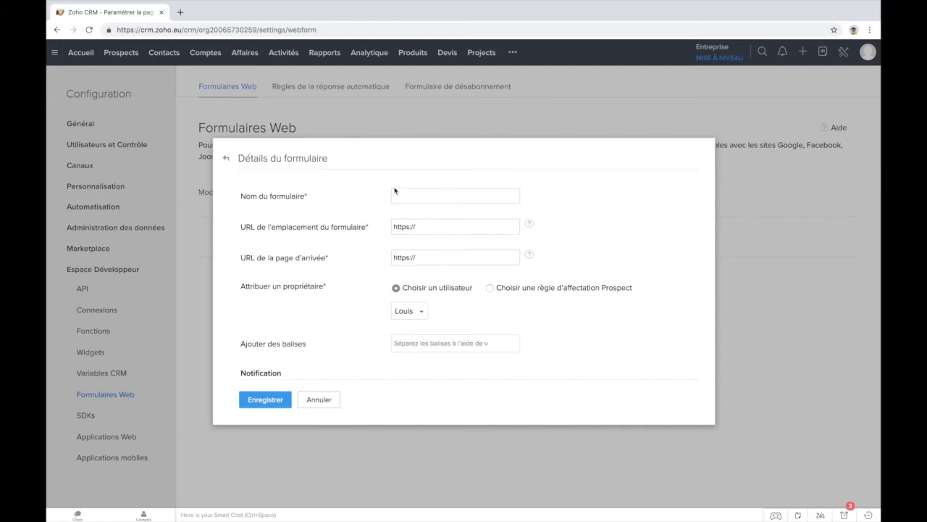
{"action": "type", "text": "Formulaire démo CRM"}
{"action": "left_click", "coordinate": [454, 232]}
{"action": "type", "text": "www"}
{"action": "type", "text": ".cle"}
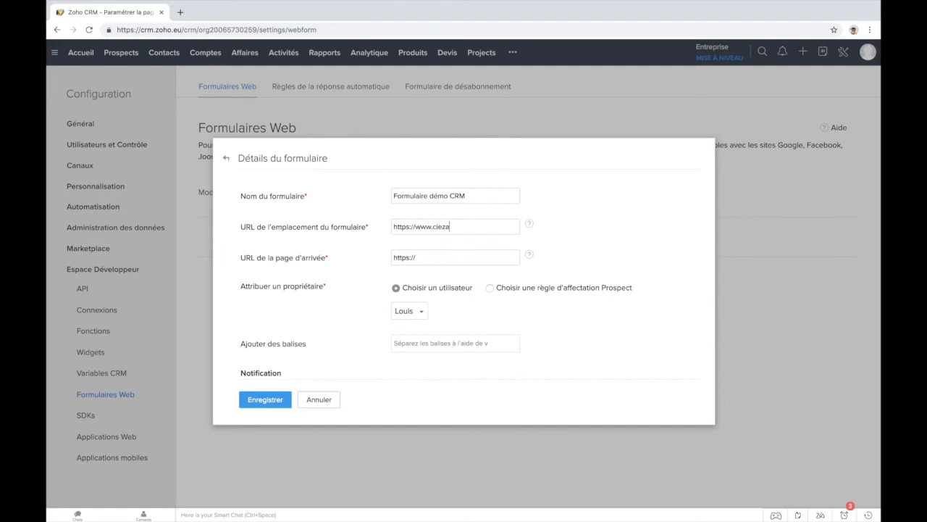
{"action": "type", "text": "zar.fr"}
{"action": "left_click", "coordinate": [437, 253]}
{"action": "type", "text": "www.ciezar.fr/merci"}
{"action": "left_click", "coordinate": [490, 257]}
- Examine the owner assignment choices, comparing the list of users with the available prospect assignment rules
{"action": "left_click", "coordinate": [491, 289]}
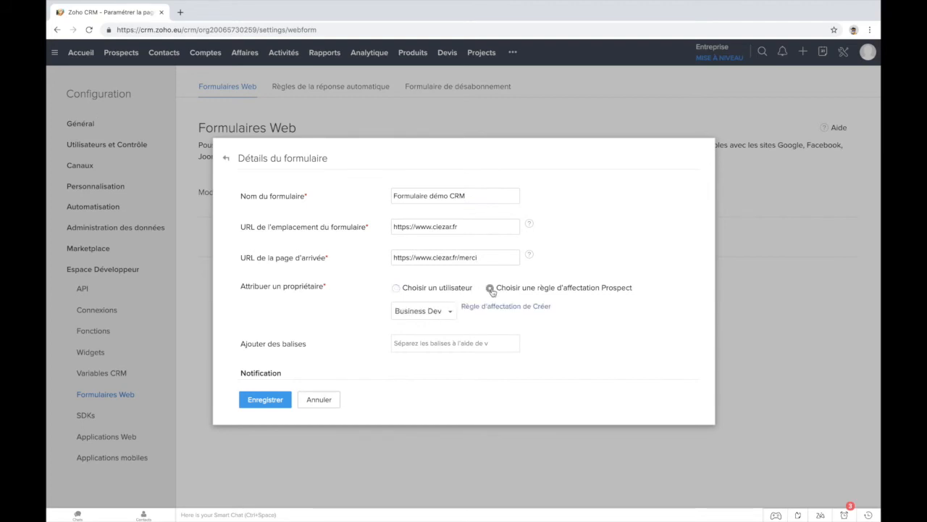
{"action": "left_click", "coordinate": [440, 293]}
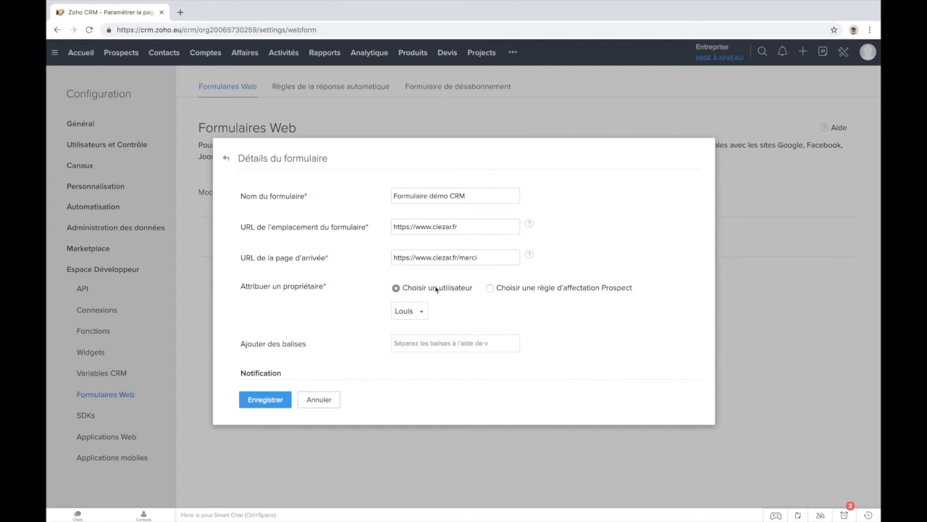
{"action": "left_click", "coordinate": [411, 312]}
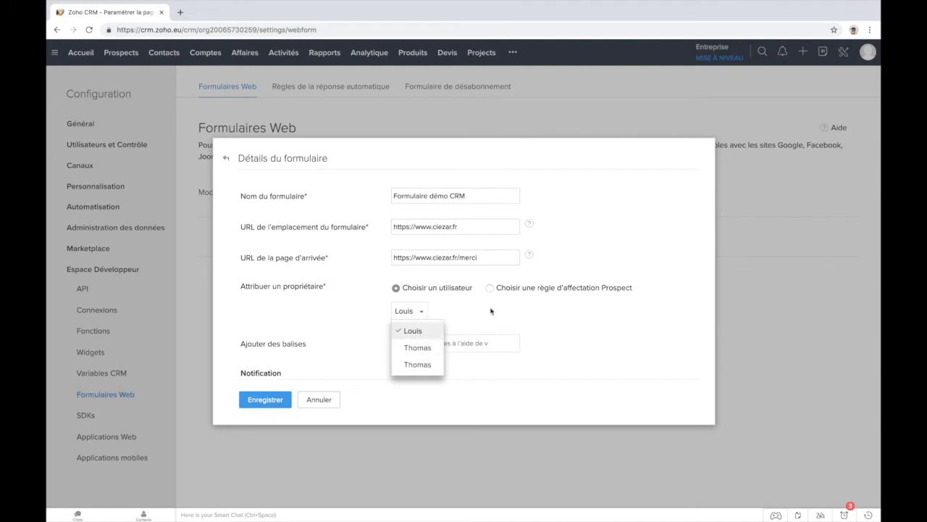
{"action": "left_click", "coordinate": [527, 310]}
{"action": "left_click", "coordinate": [511, 288]}
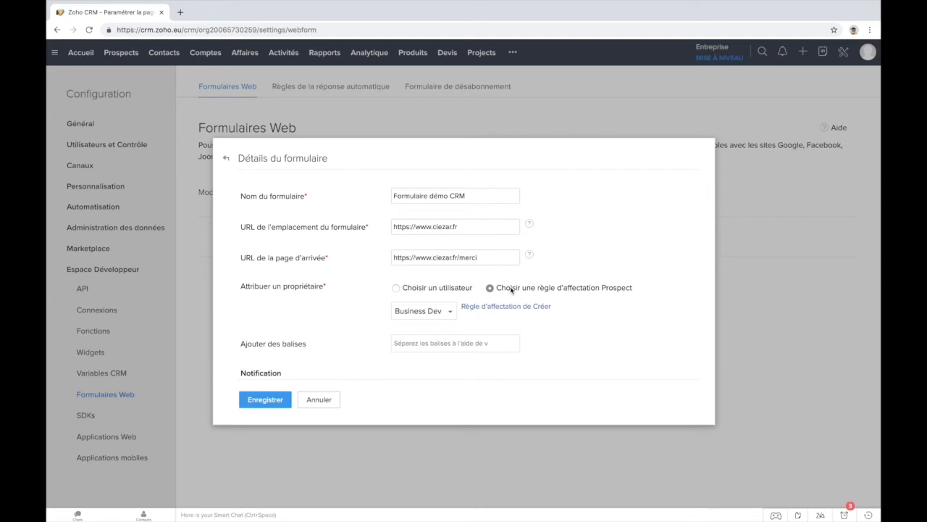
{"action": "left_click", "coordinate": [447, 313]}
{"action": "left_click", "coordinate": [423, 328]}
{"action": "left_click_drag", "start_coordinate": [380, 305], "coordinate": [421, 305]}
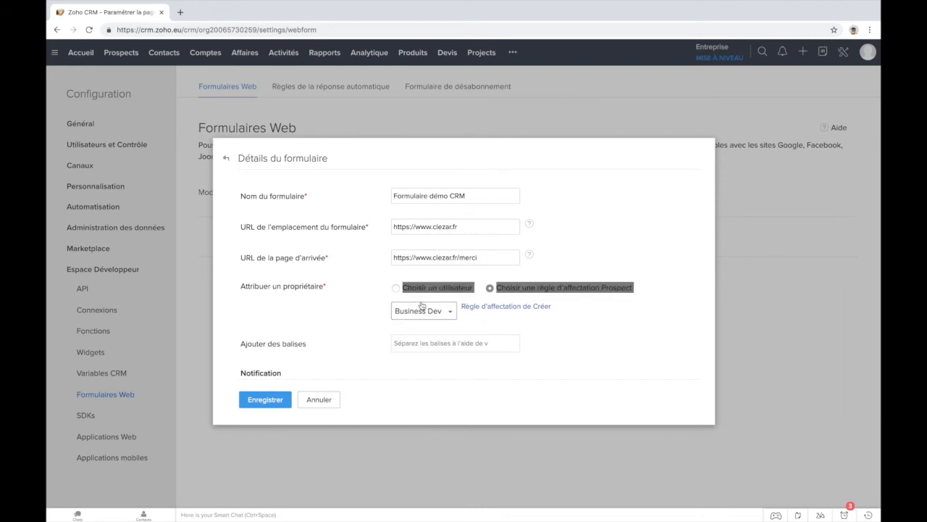
{"action": "left_click", "coordinate": [399, 300]}
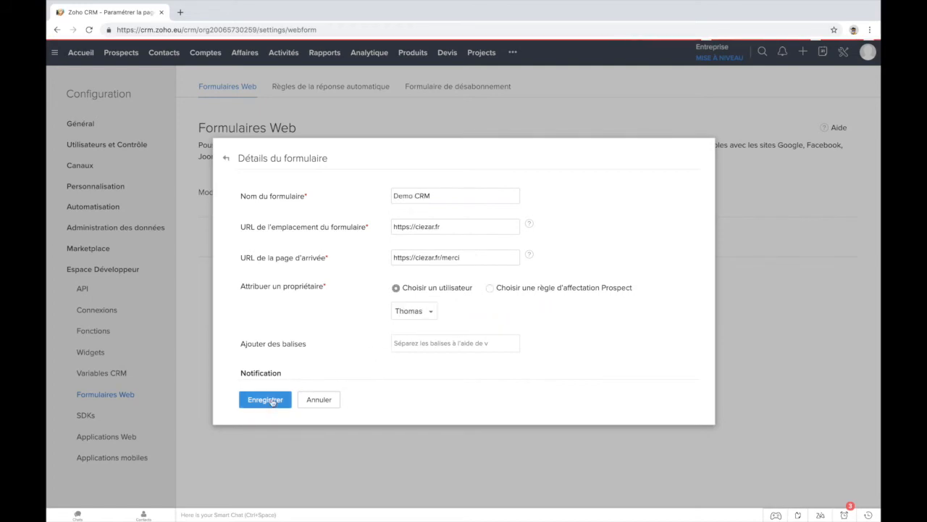
- Save the Demo CRM web form, select its entire embed source code, and finish the form creation
{"action": "left_click", "coordinate": [265, 400]}
{"action": "scroll", "coordinate": [355, 301], "scroll_direction": "down", "scroll_amount": 10}
{"action": "scroll", "coordinate": [355, 297], "scroll_direction": "down", "scroll_amount": 15}
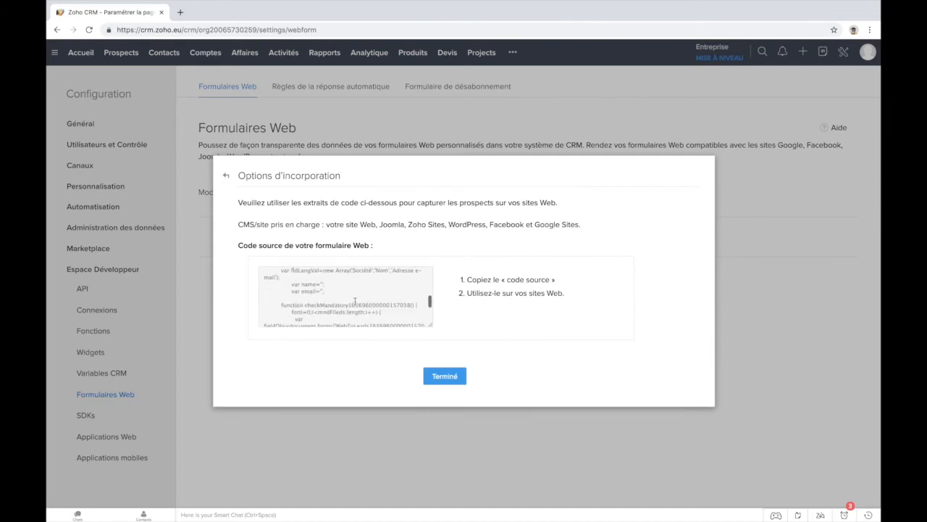
{"action": "left_click", "coordinate": [288, 320]}
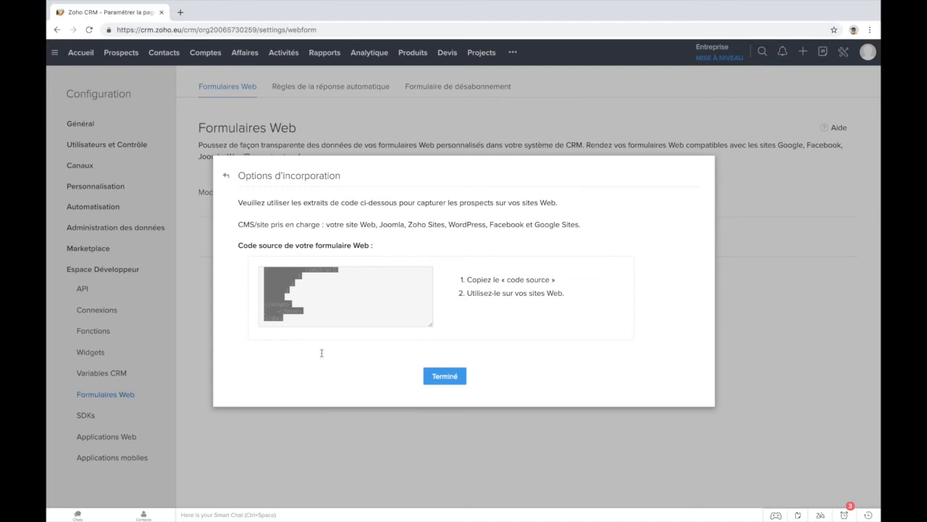
{"action": "scroll", "coordinate": [344, 303], "scroll_direction": "up", "scroll_amount": 5}
{"action": "scroll", "coordinate": [344, 303], "scroll_direction": "up", "scroll_amount": 10}
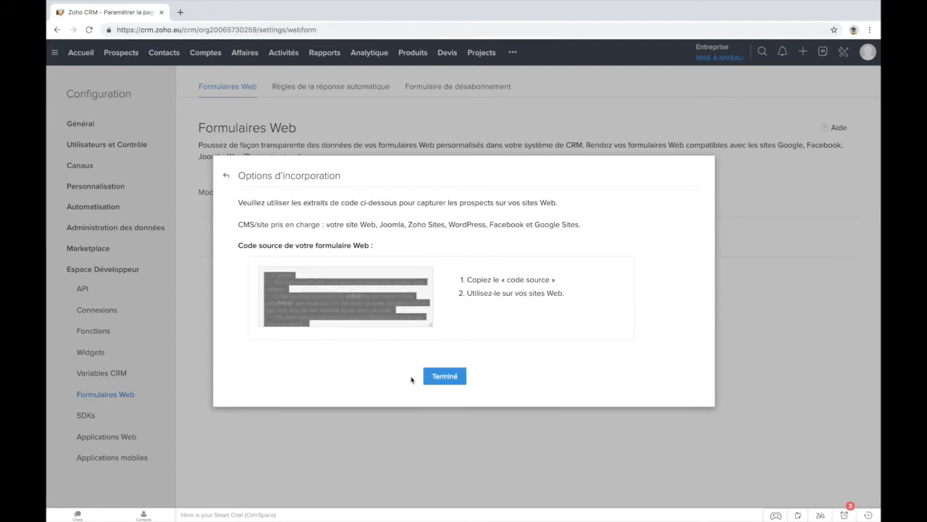
{"action": "left_click", "coordinate": [454, 376]}
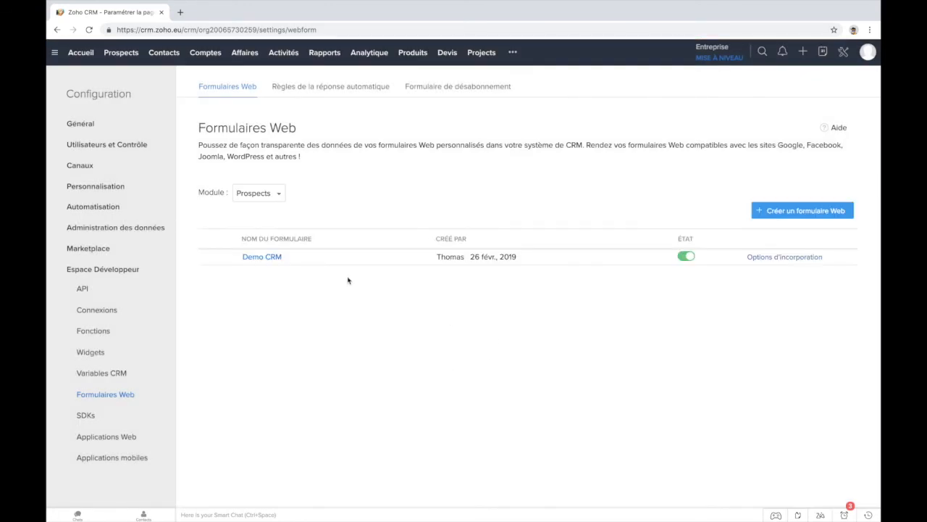
- Reopen the Demo CRM form's embedding options, select the full source code, and close them
{"action": "left_click", "coordinate": [776, 260]}
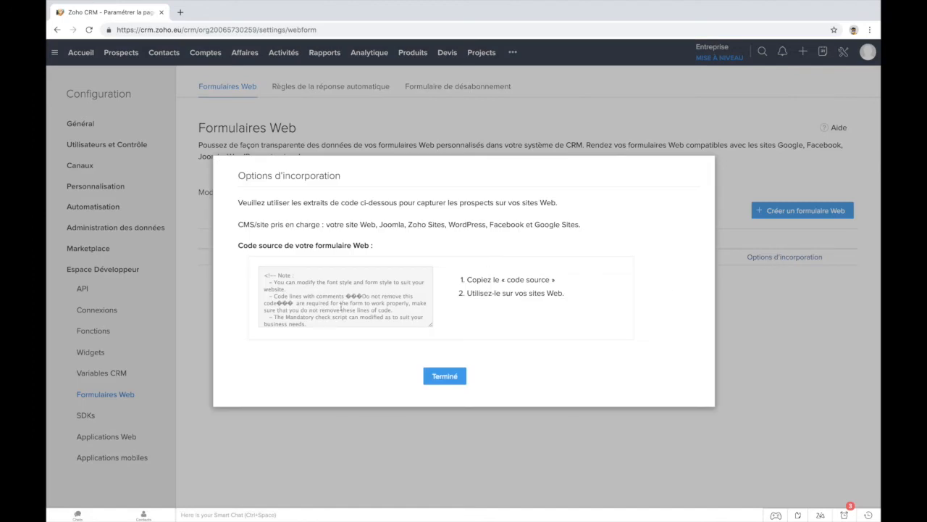
{"action": "left_click", "coordinate": [341, 305]}
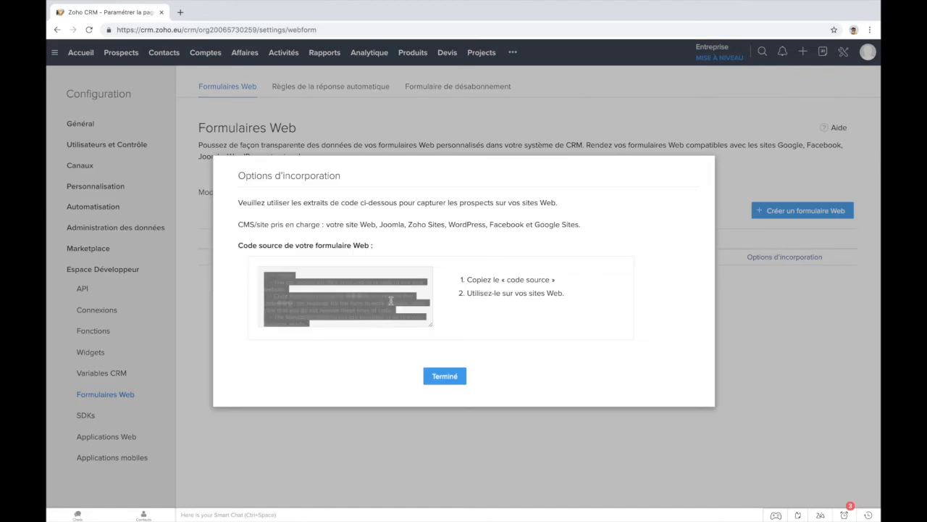
{"action": "left_click", "coordinate": [445, 375]}
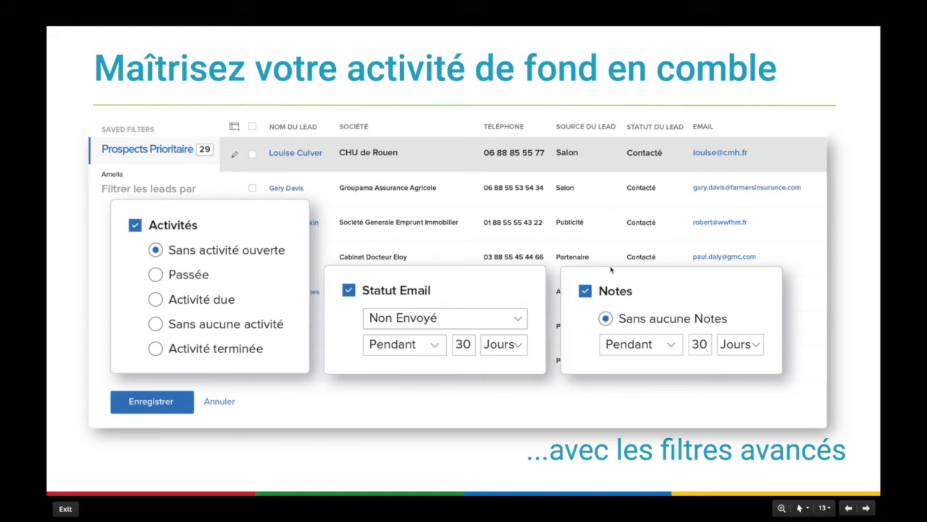
- Return to Zoho CRM's Contacts list, select the Affaires filter for an open deal in the last 1 month, and clear the Affaire Statut filter
{"action": "key", "text": "ctrl+Right"}
{"action": "left_click", "coordinate": [170, 56]}
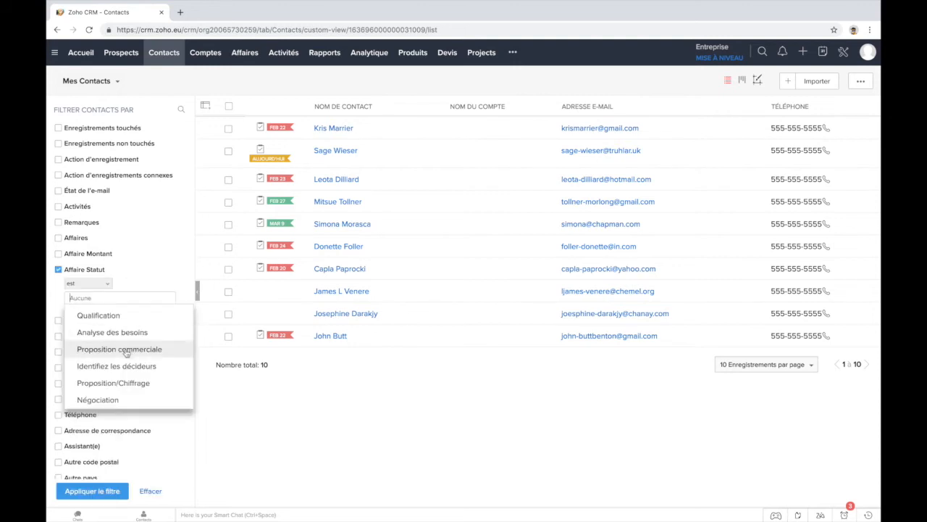
{"action": "scroll", "coordinate": [128, 370], "scroll_direction": "down", "scroll_amount": 2}
{"action": "scroll", "coordinate": [128, 369], "scroll_direction": "up", "scroll_amount": 3}
{"action": "left_click", "coordinate": [69, 239]}
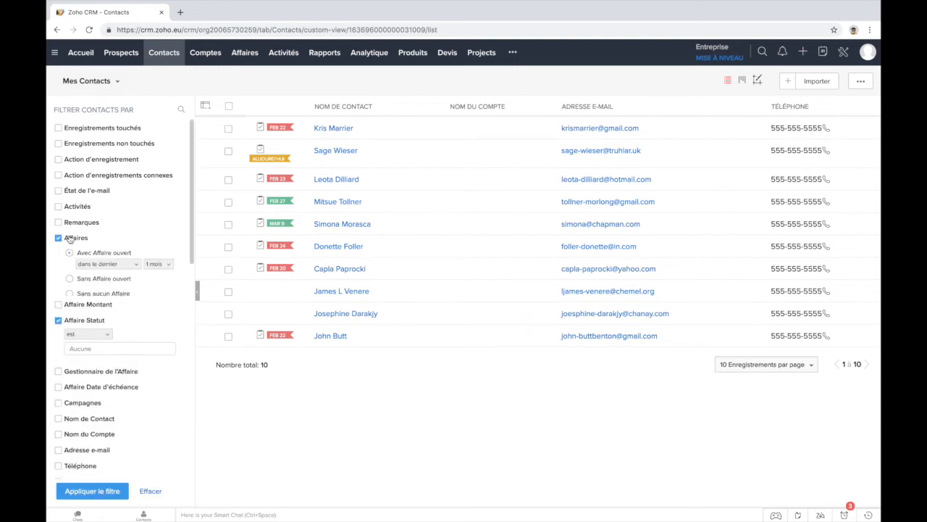
{"action": "left_click", "coordinate": [58, 332]}
{"action": "scroll", "coordinate": [93, 390], "scroll_direction": "down", "scroll_amount": 2}
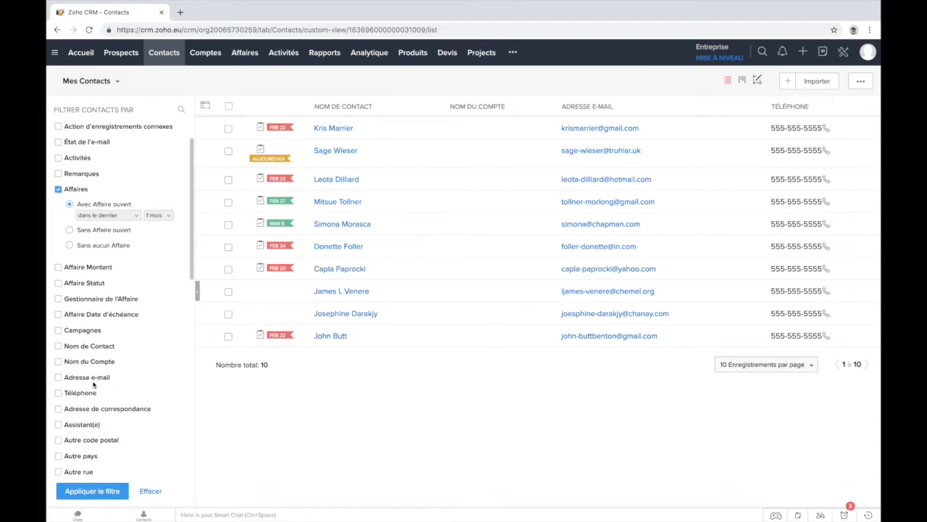
- Apply the open-deal filter to the contacts, and narrow it with an Adresse e-mail filter set to contient "Gmail"
{"action": "left_click", "coordinate": [93, 492]}
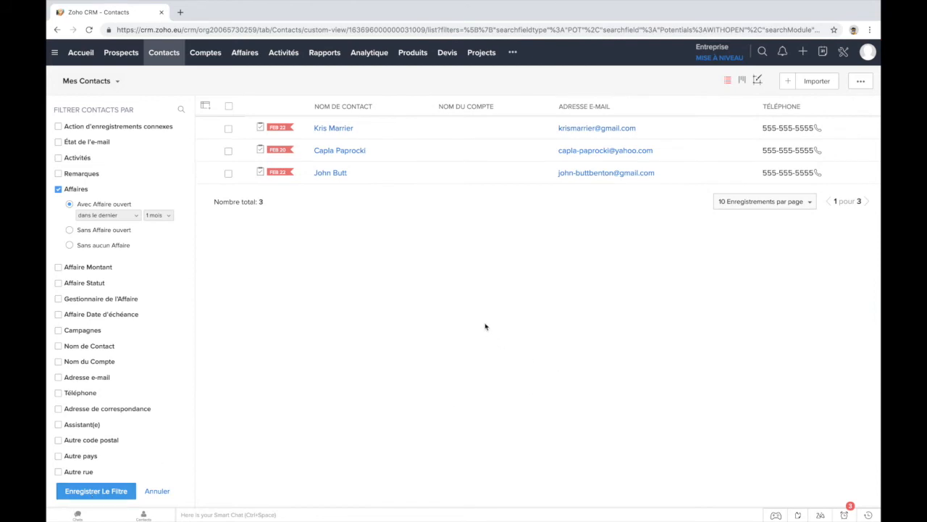
{"action": "left_click", "coordinate": [92, 381]}
{"action": "left_click", "coordinate": [97, 391]}
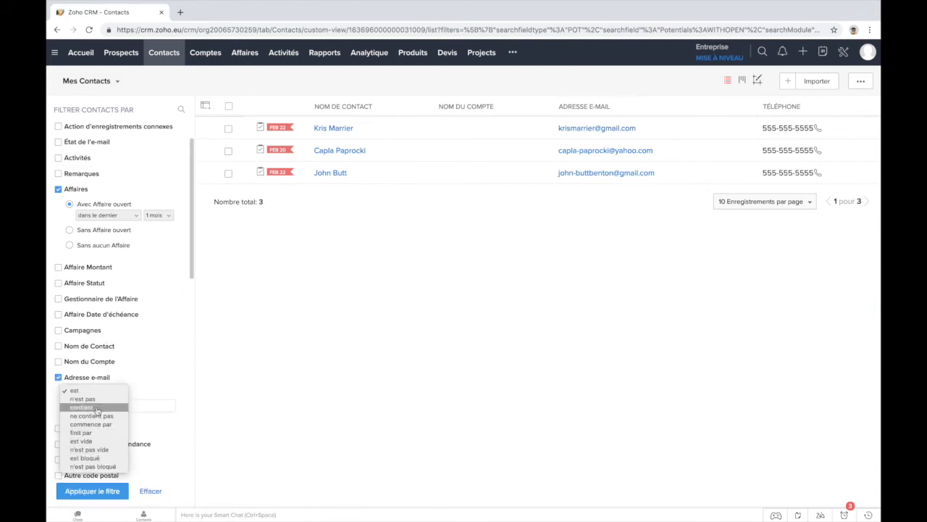
{"action": "left_click", "coordinate": [98, 408]}
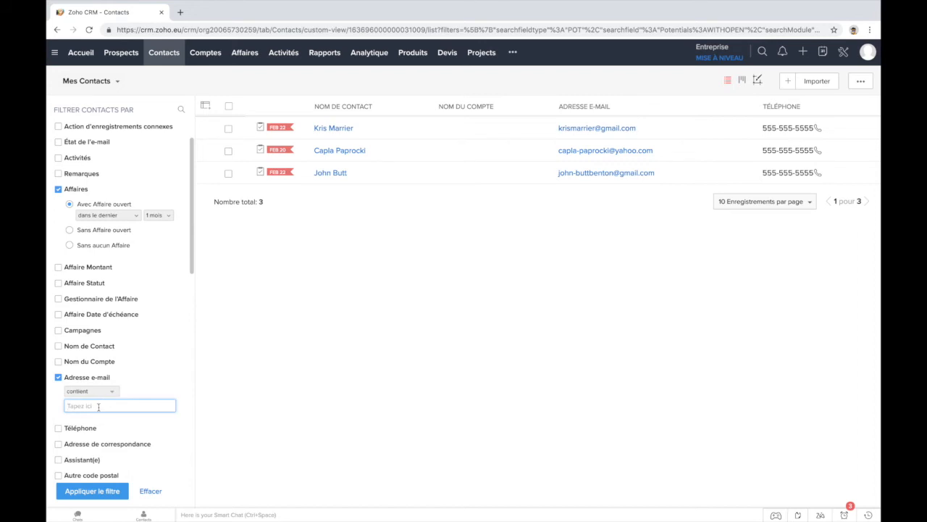
{"action": "type", "text": "Gmail"}
{"action": "left_click", "coordinate": [97, 491]}
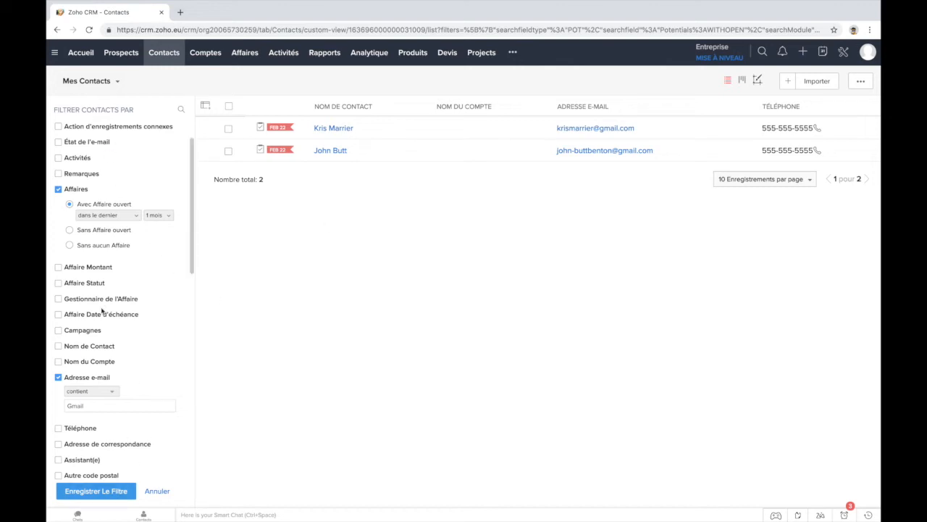
- Save the current filter criteria under the name "Affaire ouvert - Gmail"
{"action": "left_click", "coordinate": [100, 490]}
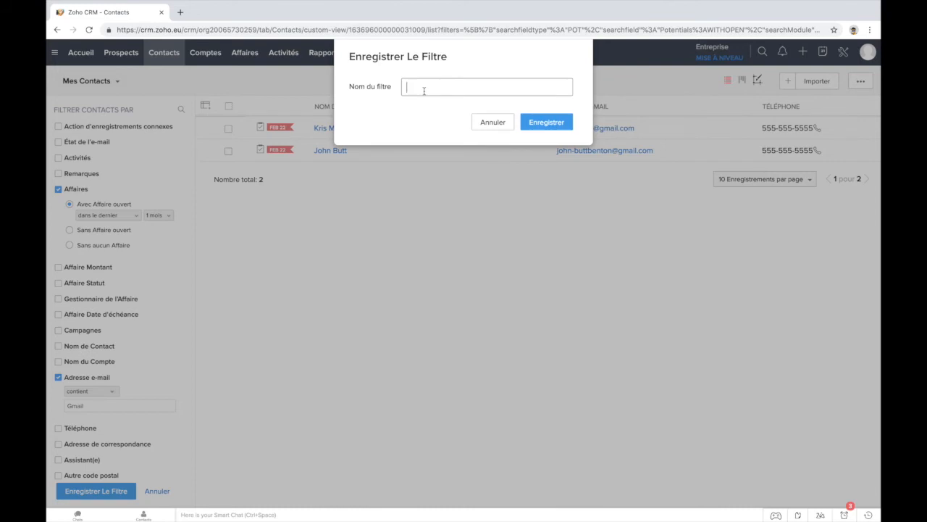
{"action": "type", "text": "Affaires ouvert"}
{"action": "left_click", "coordinate": [433, 87]}
{"action": "key", "text": "BackSpace"}
{"action": "key", "text": "BackSpace"}
{"action": "left_click", "coordinate": [482, 87]}
{"action": "type", "text": "- Gmail"}
{"action": "left_click", "coordinate": [559, 111]}
{"action": "left_click", "coordinate": [545, 123]}
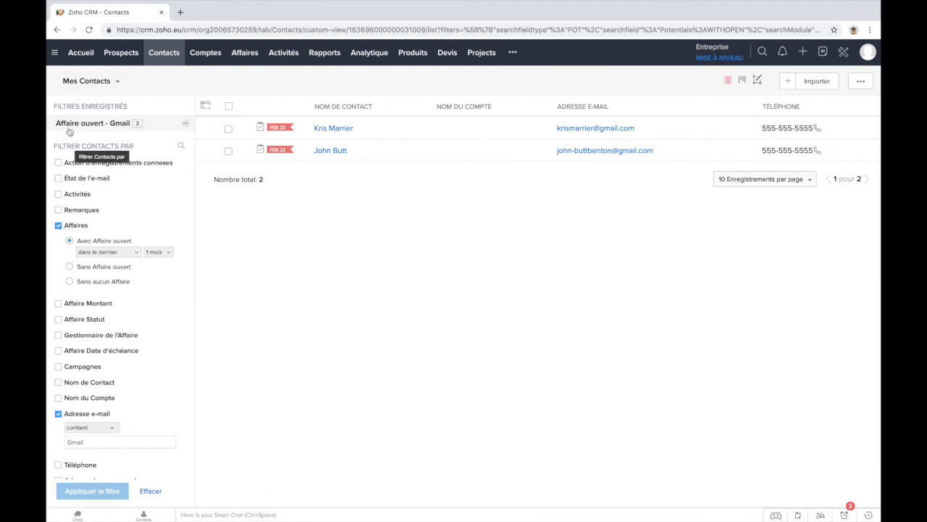
- Apply the saved "Affaire ouvert - Gmail" filter to the contacts, and clear its Affaires and Adresse e-mail criteria
{"action": "left_click", "coordinate": [102, 129]}
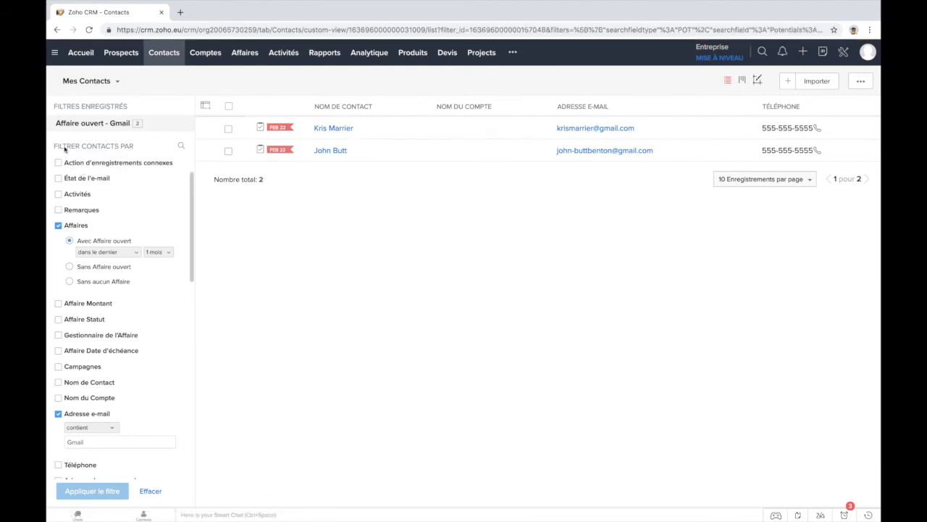
{"action": "scroll", "coordinate": [77, 264], "scroll_direction": "down", "scroll_amount": 1}
{"action": "scroll", "coordinate": [72, 208], "scroll_direction": "up", "scroll_amount": 2}
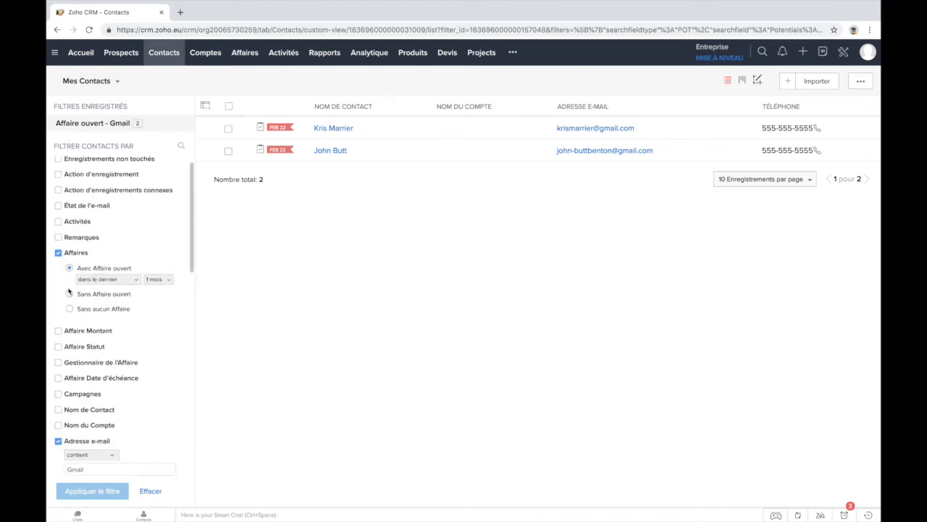
{"action": "left_click", "coordinate": [57, 253]}
{"action": "left_click", "coordinate": [58, 378]}
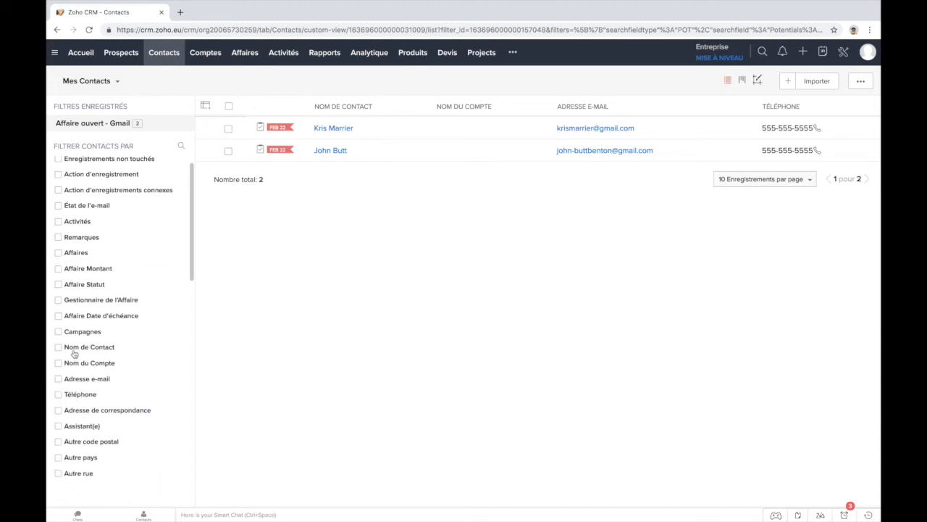
{"action": "scroll", "coordinate": [76, 369], "scroll_direction": "down", "scroll_amount": 5}
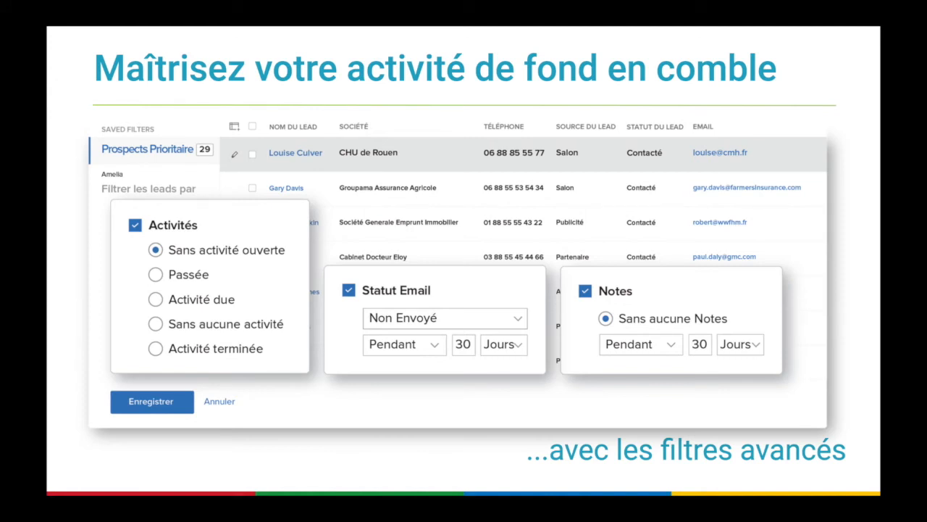
{"action": "key", "text": "Right"}
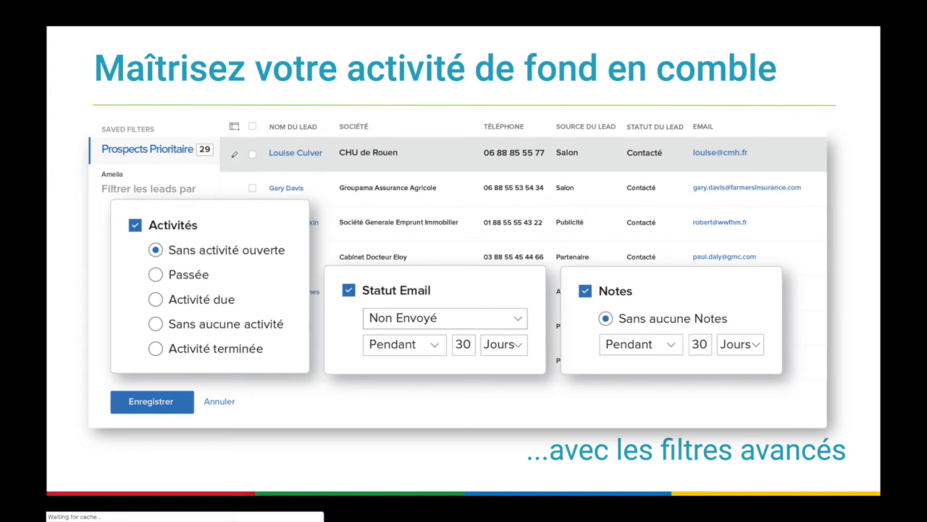